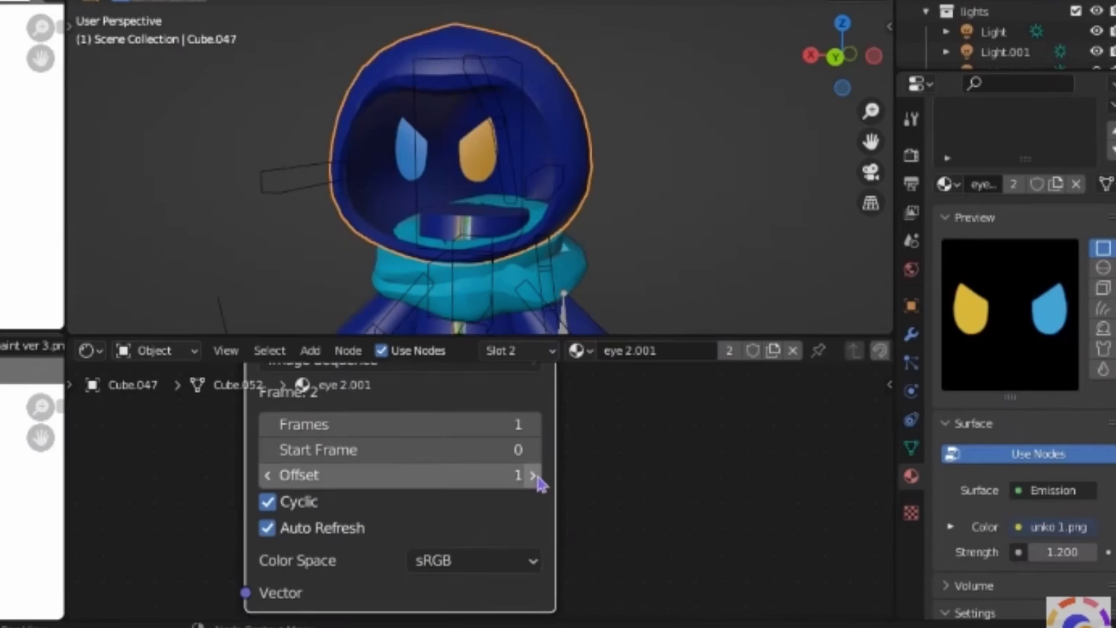
Step the eye image sequence offset forward two frames until the eyes show closed lines
left_click(533, 476)
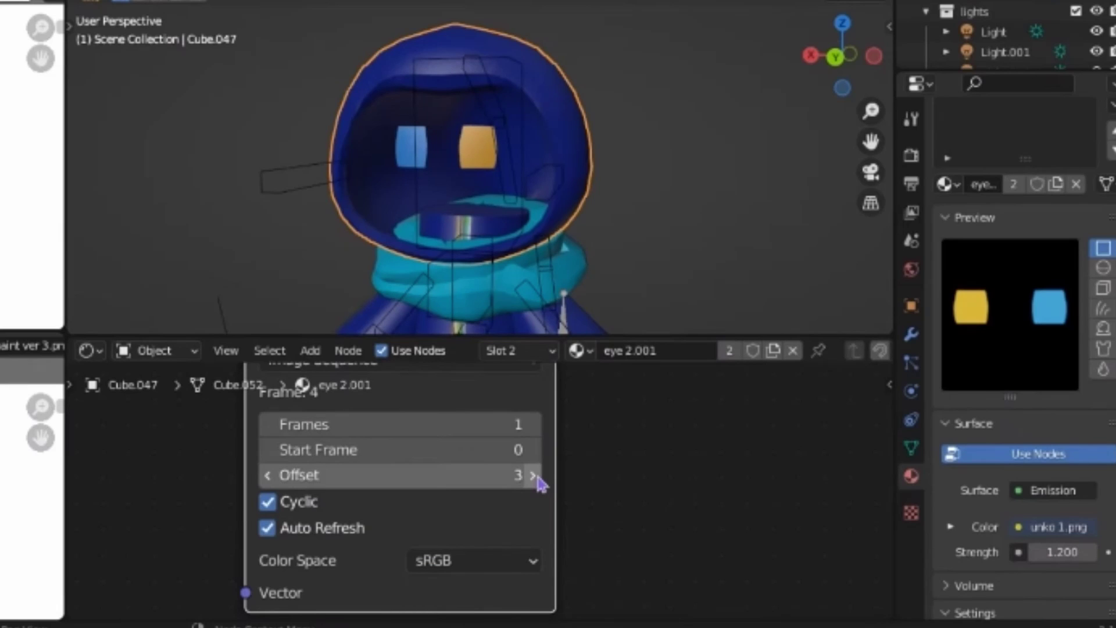
left_click(533, 476)
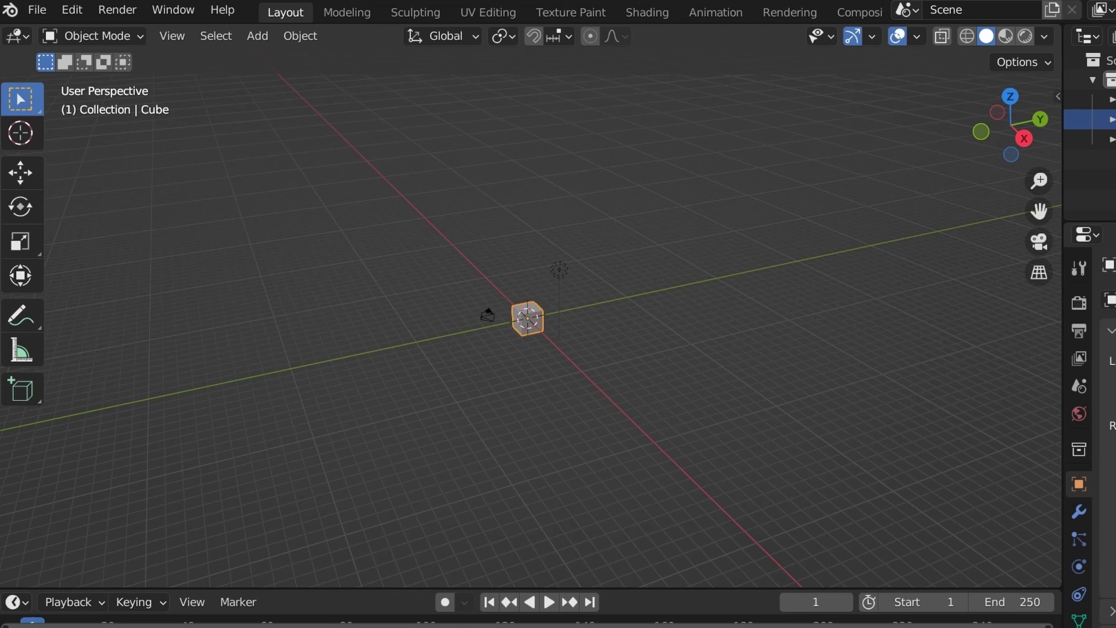
Create a Mouth material whose Blob mouth 1 image texture feeds Base Color and Alpha
scroll(528, 318, "up", 8)
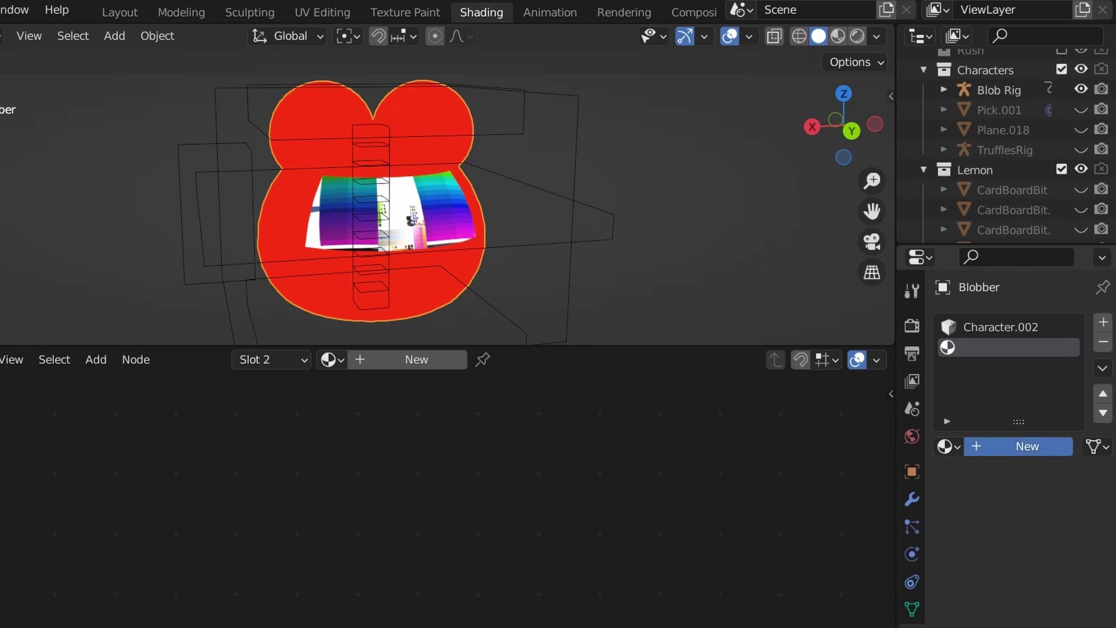
left_click(1026, 445)
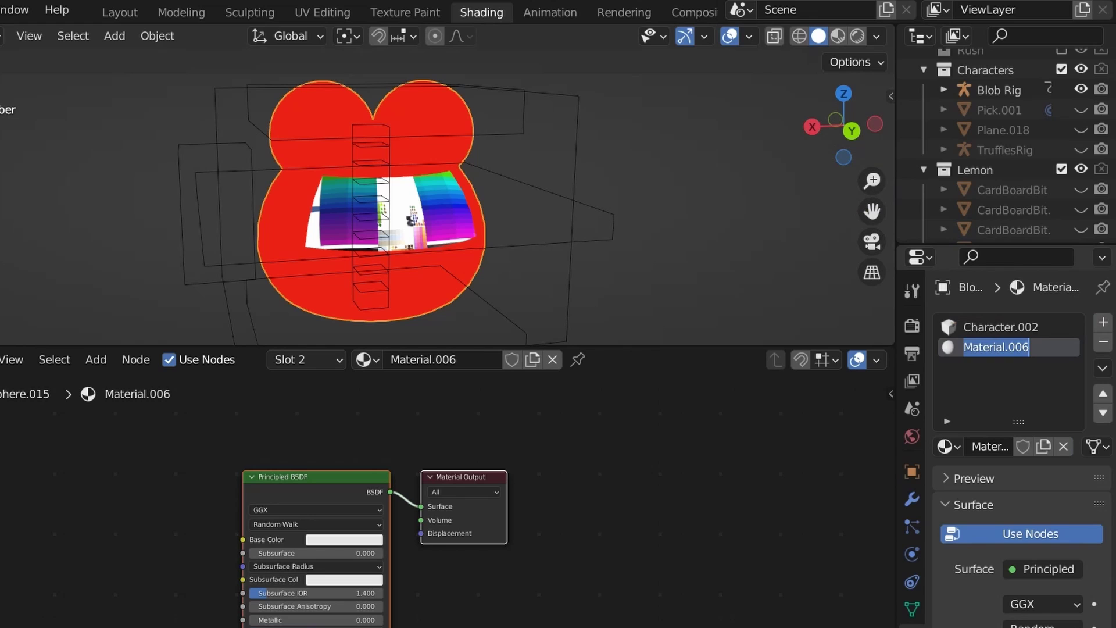
type("Mouth\\")
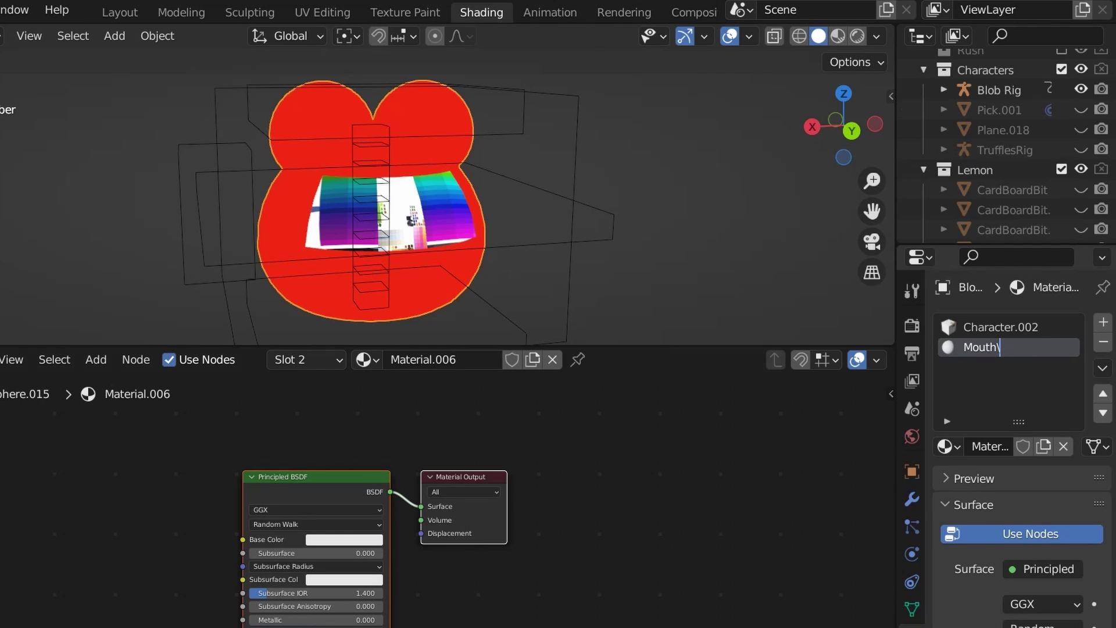
type("mouth")
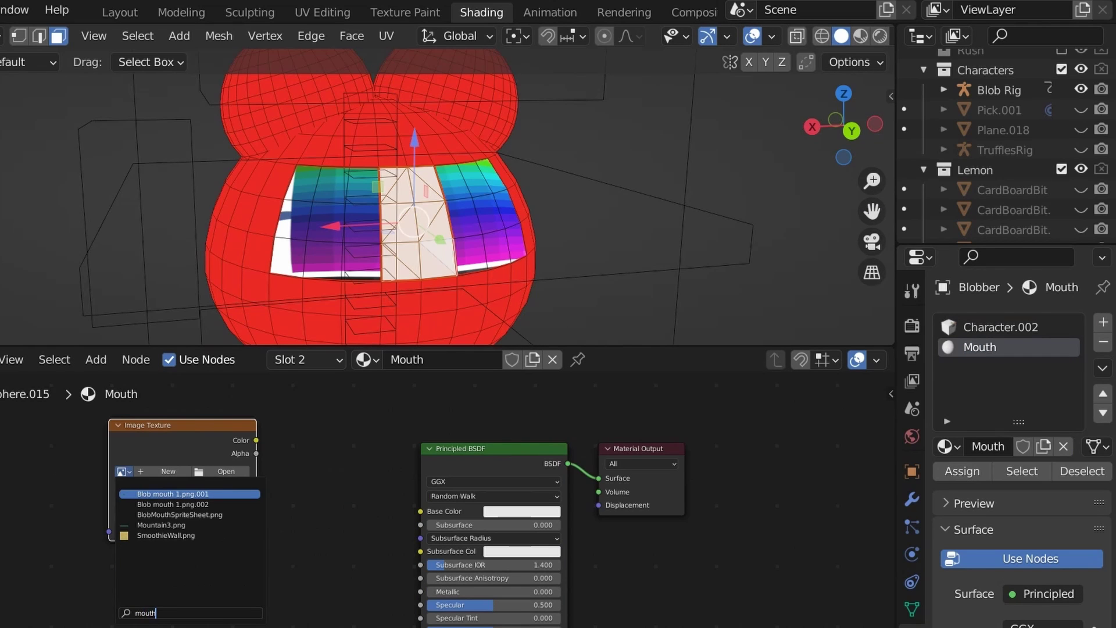
key("Return")
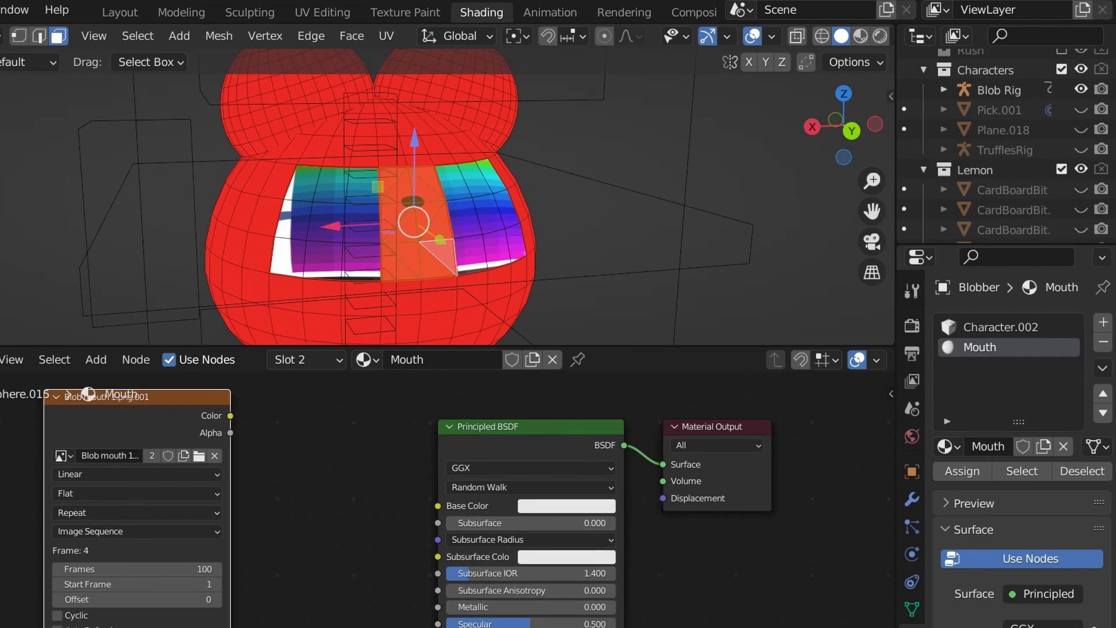
scroll(351, 522, "up", 3)
left_click(11, 440)
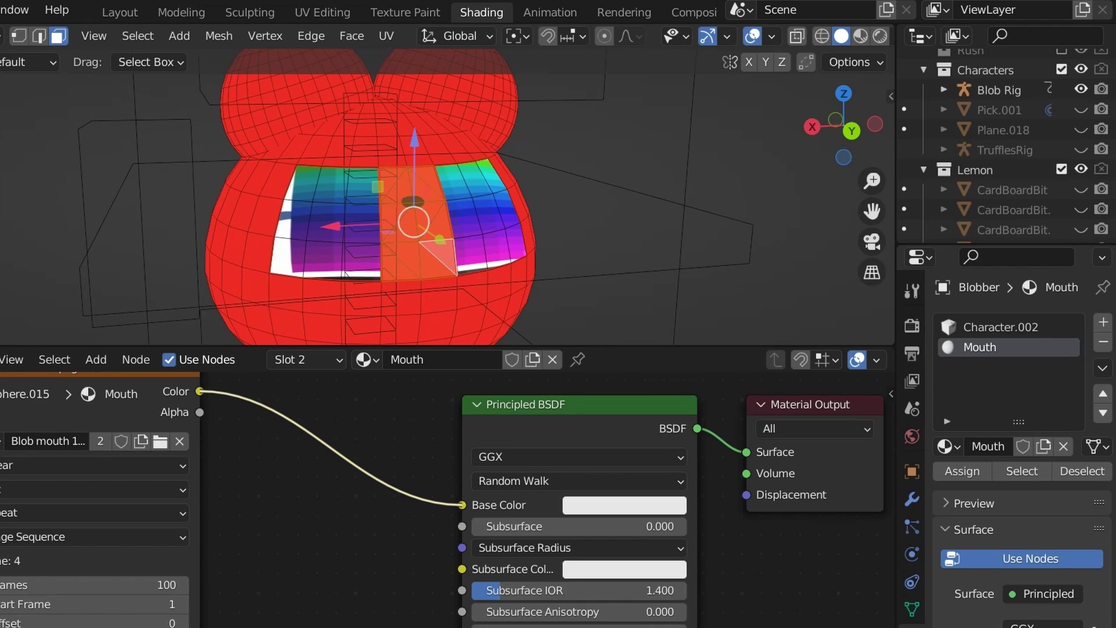
left_click_drag(199, 412, 455, 523)
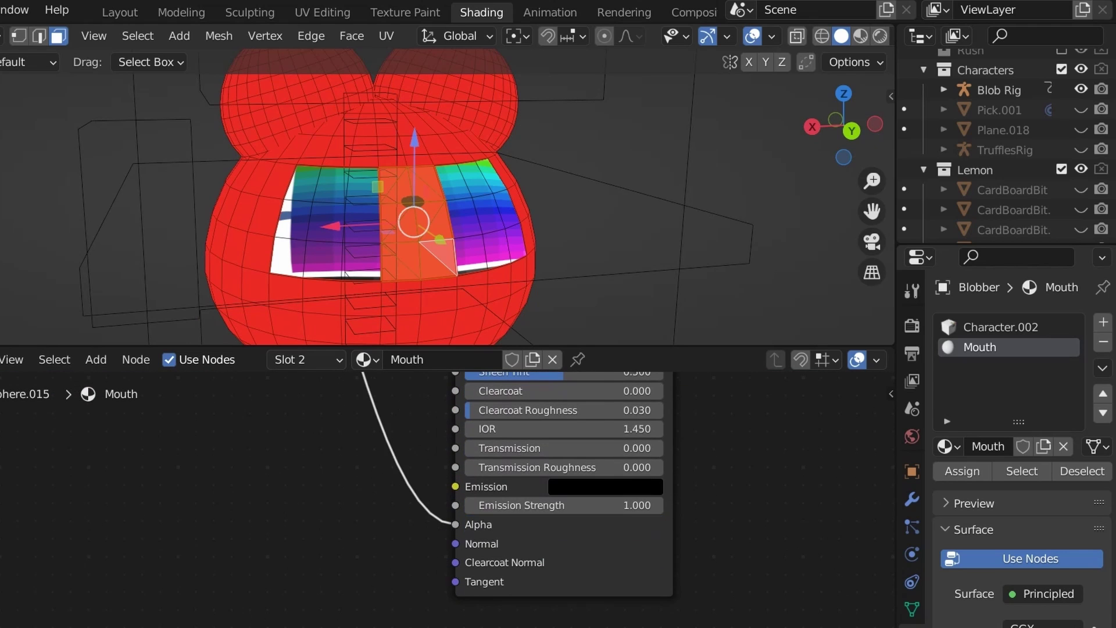
key("Home")
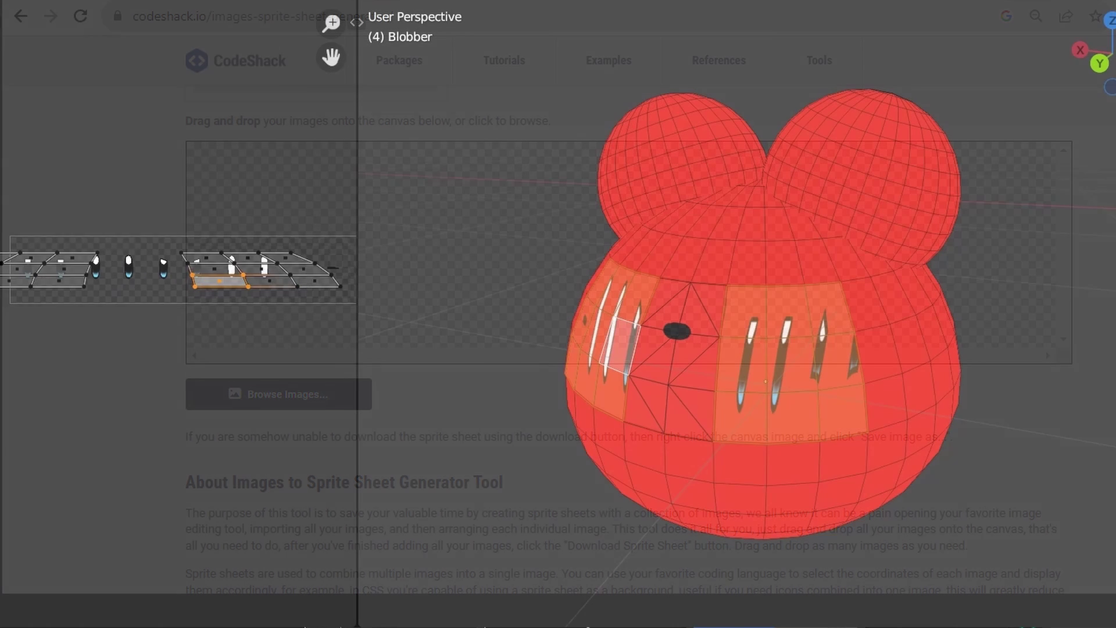
Scale and move the face UV islands until they fit a single eye sprite frame
key("s")
left_click(198, 321)
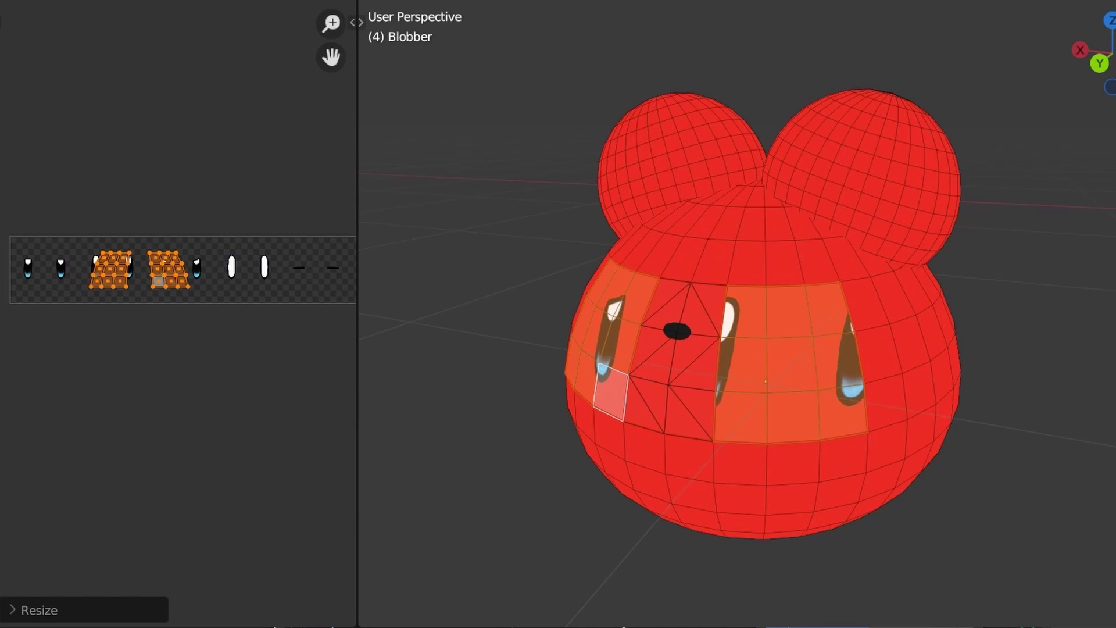
scroll(197, 321, "up", 2)
key("g")
key("Return")
scroll(219, 387, "up", 2)
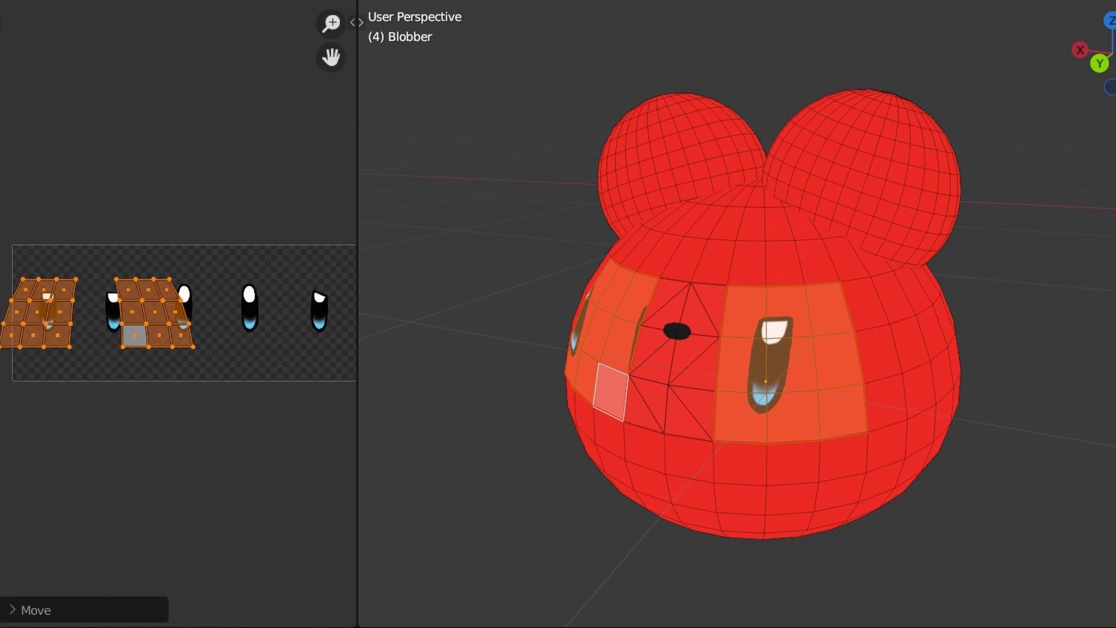
key("s")
key("Return")
key("g")
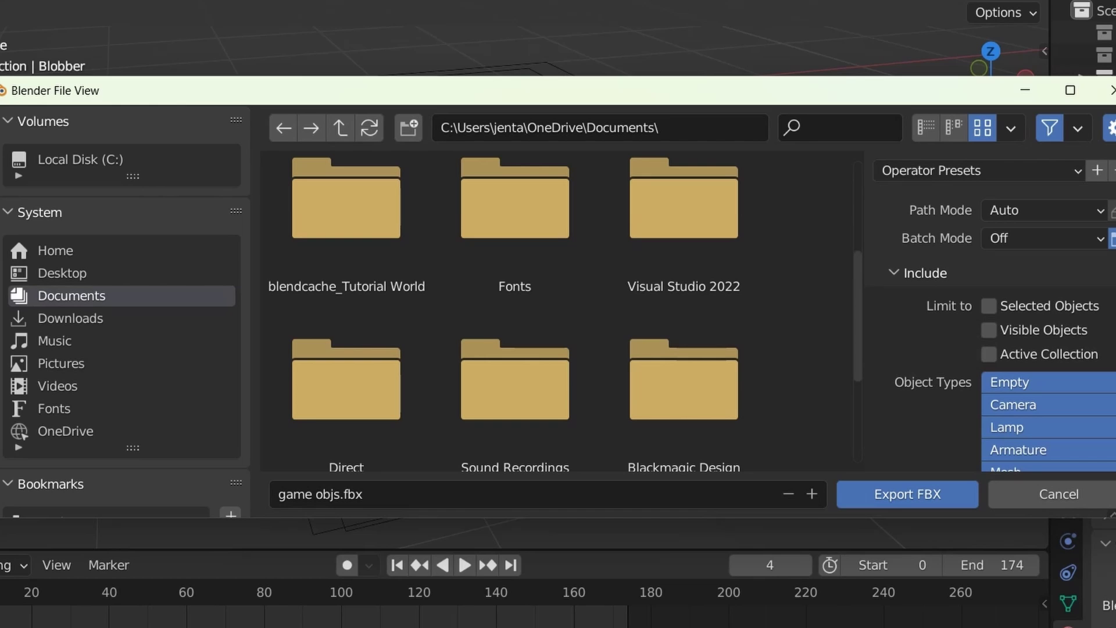
scroll(514, 232, "up", 1)
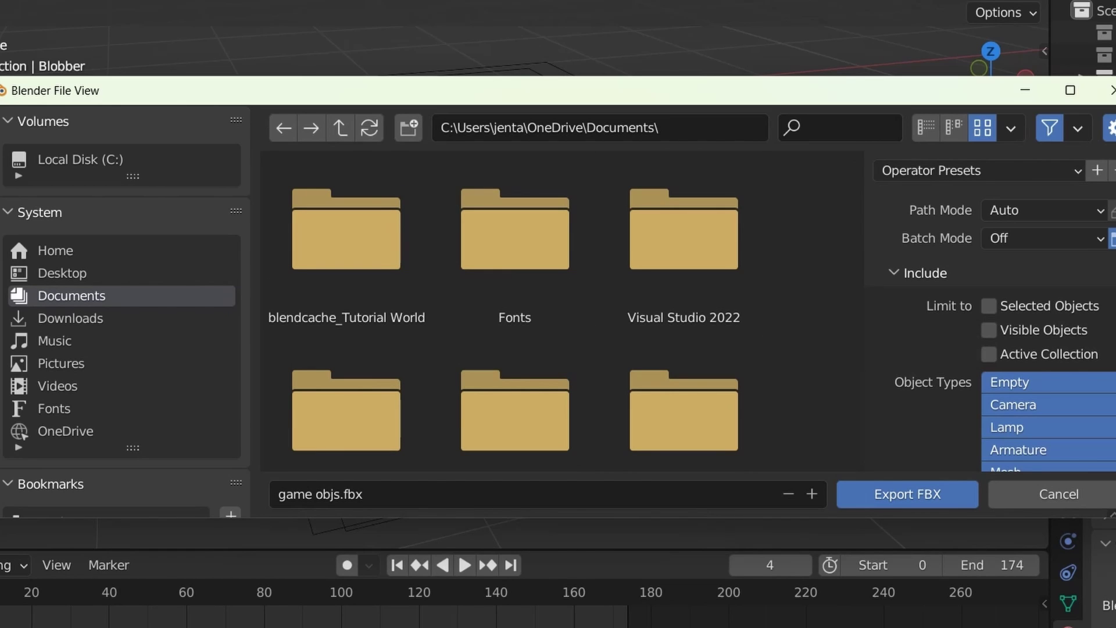
scroll(988, 320, "down", 10)
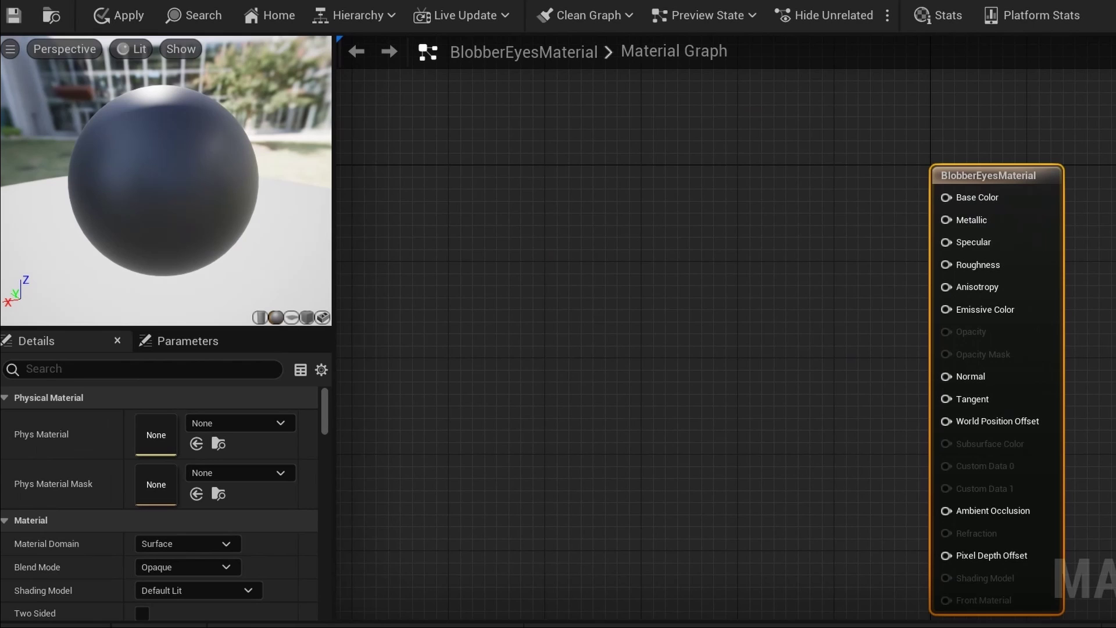
Set Blend Mode to Masked and wire BlobEyeSpriteSheet's colour and alpha (to Opacity Mask) into the material
scroll(160, 506, "down", 1)
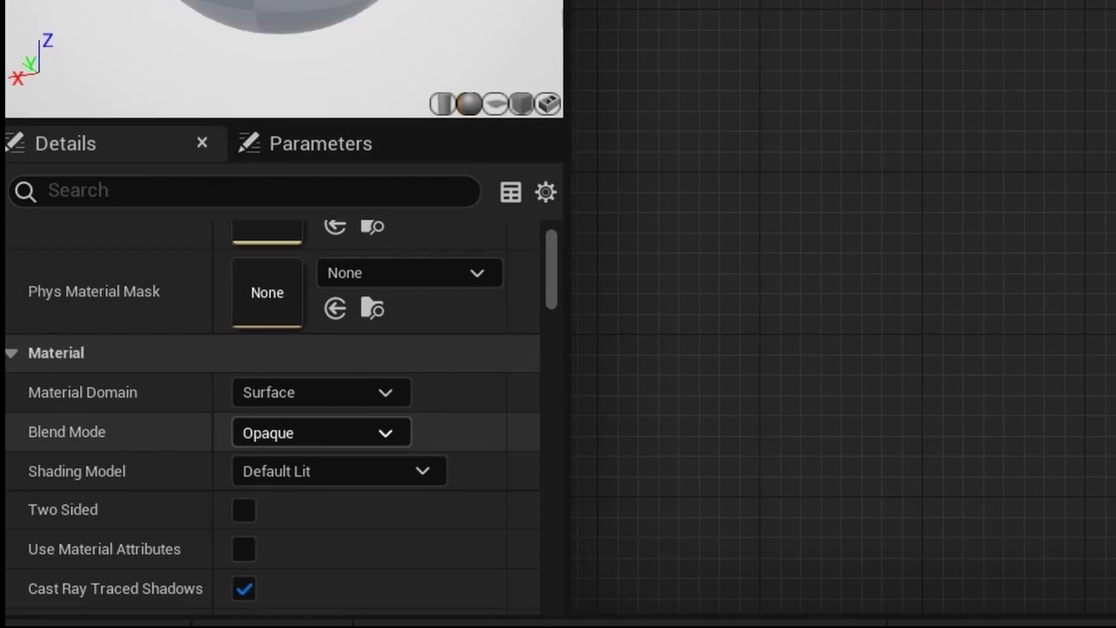
left_click(189, 512)
left_click(289, 475)
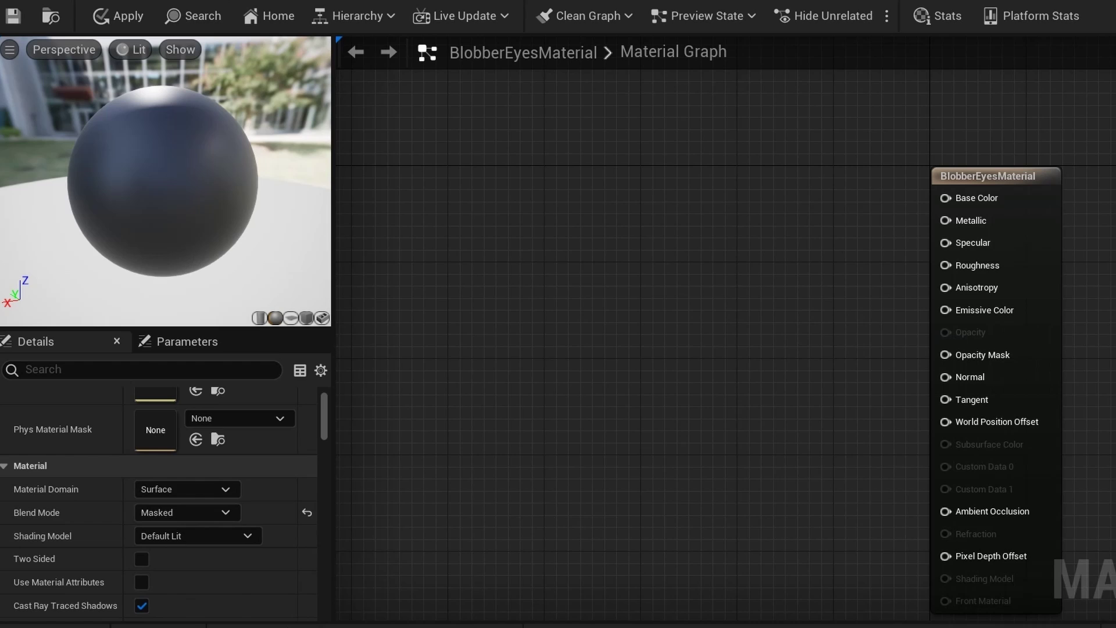
key("ctrl+space")
left_click_drag(711, 511, 534, 227)
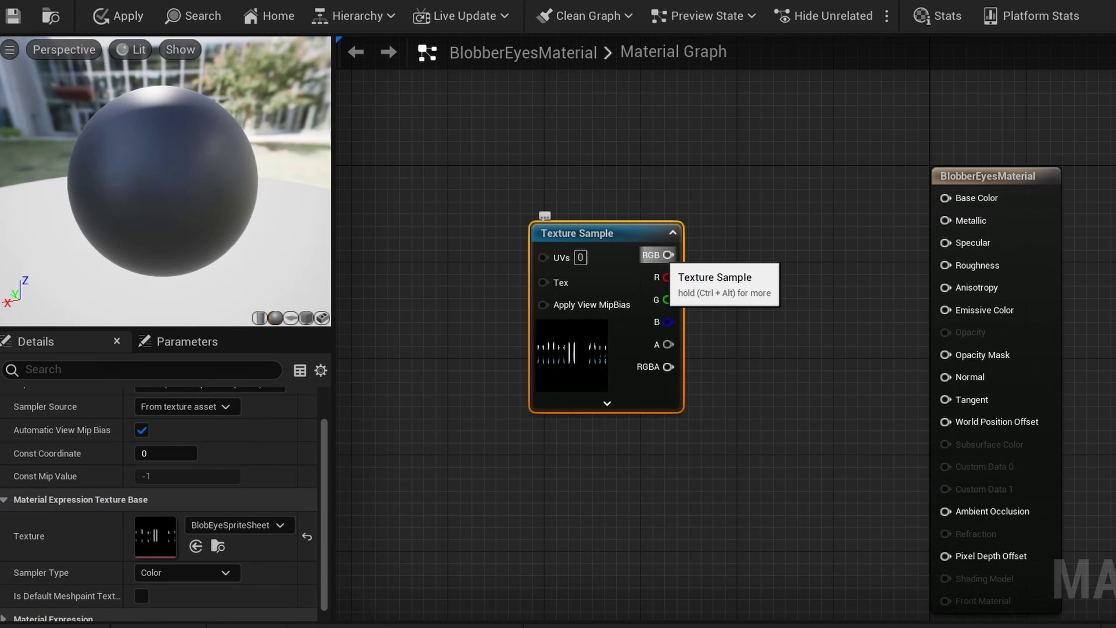
left_click_drag(668, 255, 945, 197)
right_click_drag(696, 353, 660, 316)
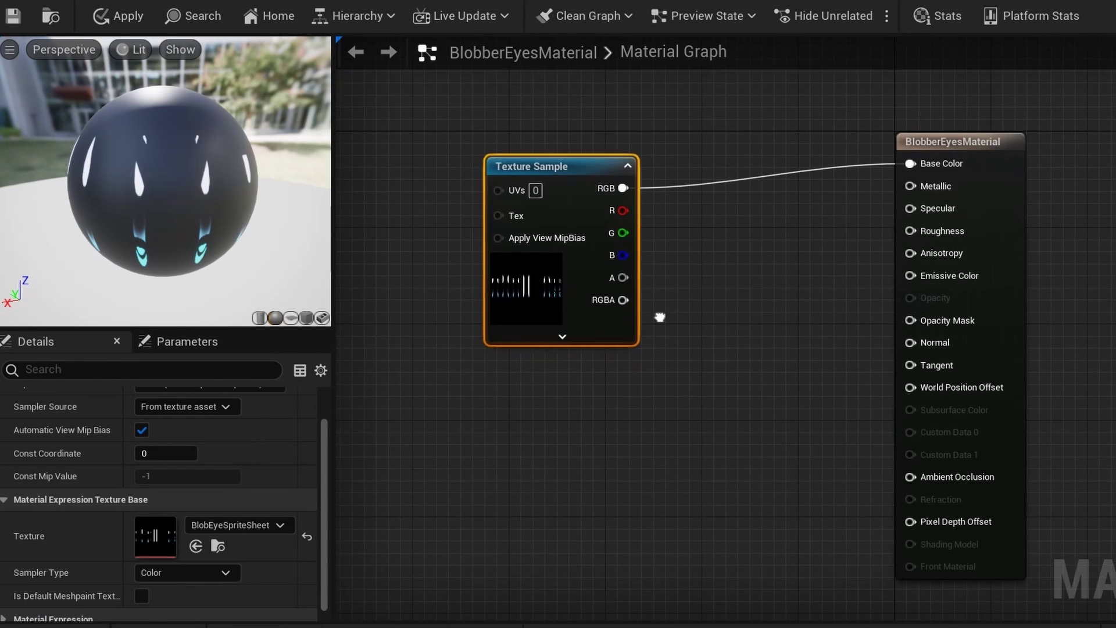
left_click_drag(621, 274, 953, 319)
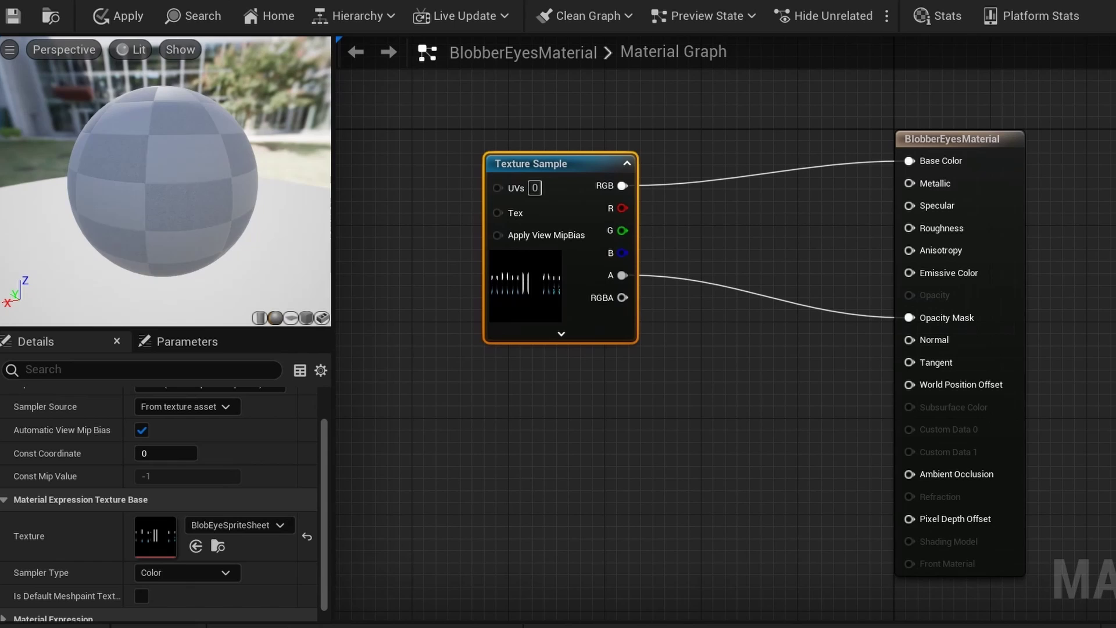
Switch the Shading Model to Unlit and feed the texture RGB into Emissive Color
left_click(959, 139)
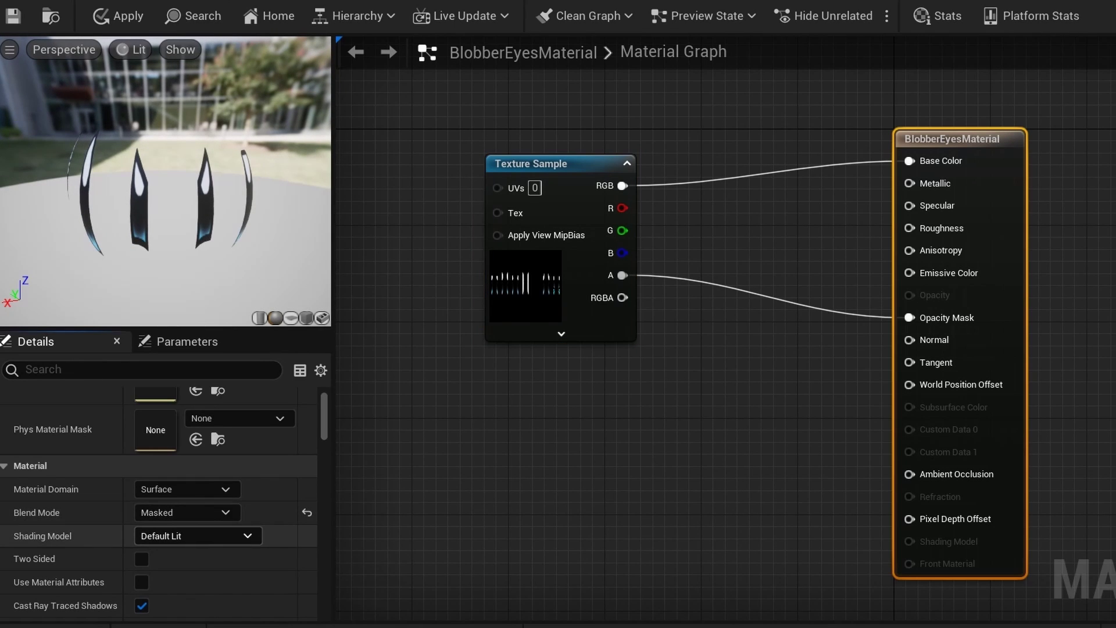
left_click(198, 536)
left_click(149, 332)
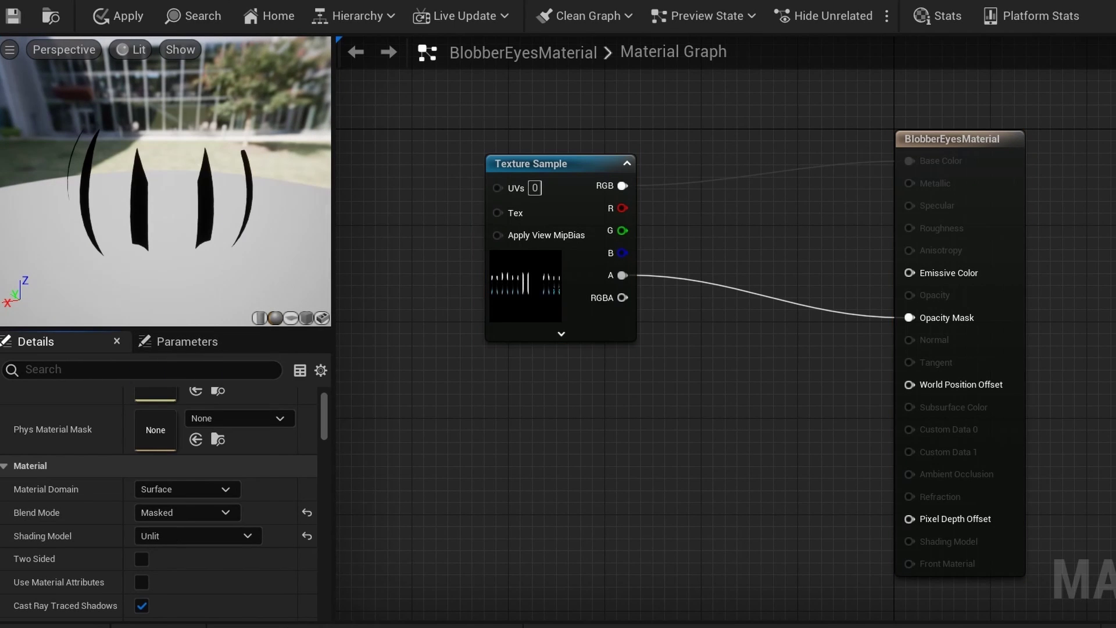
left_click_drag(622, 185, 909, 272)
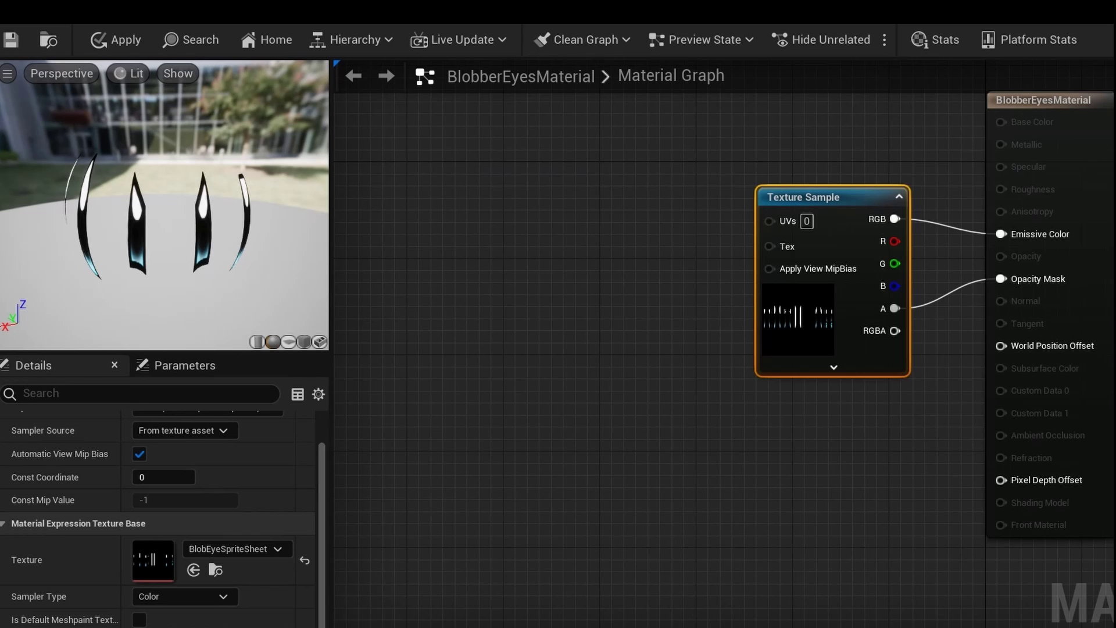
Add a TextureCoordinate node with an Add node wired from it
type("texturec")
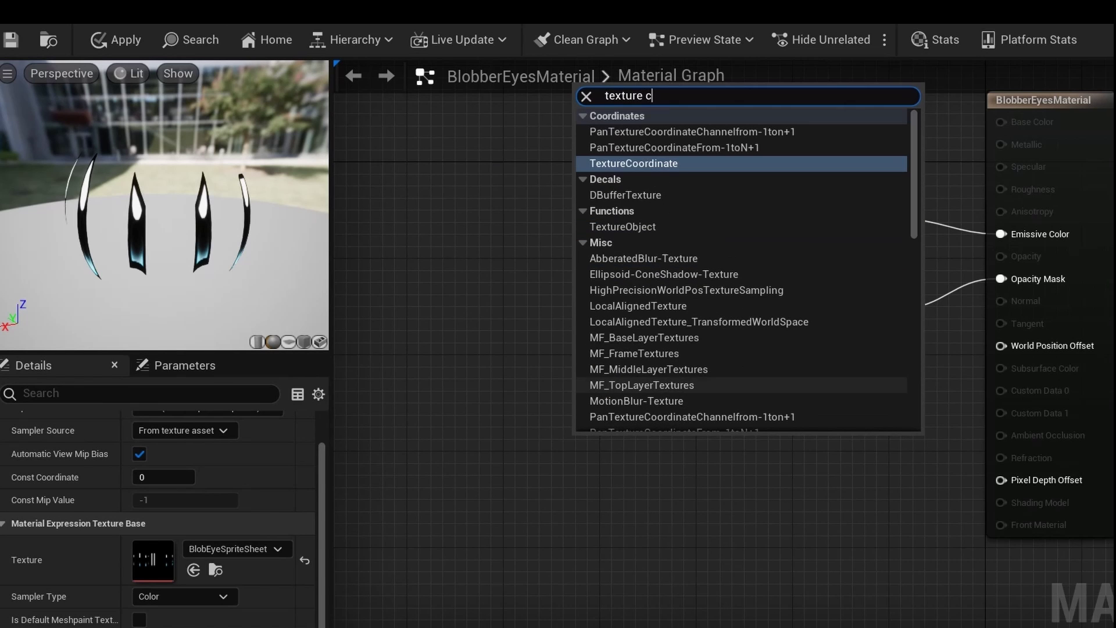
key("Return")
left_click_drag(639, 444, 439, 407)
right_click_drag(744, 430, 862, 431)
left_click_drag(930, 164, 845, 117)
left_click_drag(612, 407, 723, 426)
type("add")
key("Return")
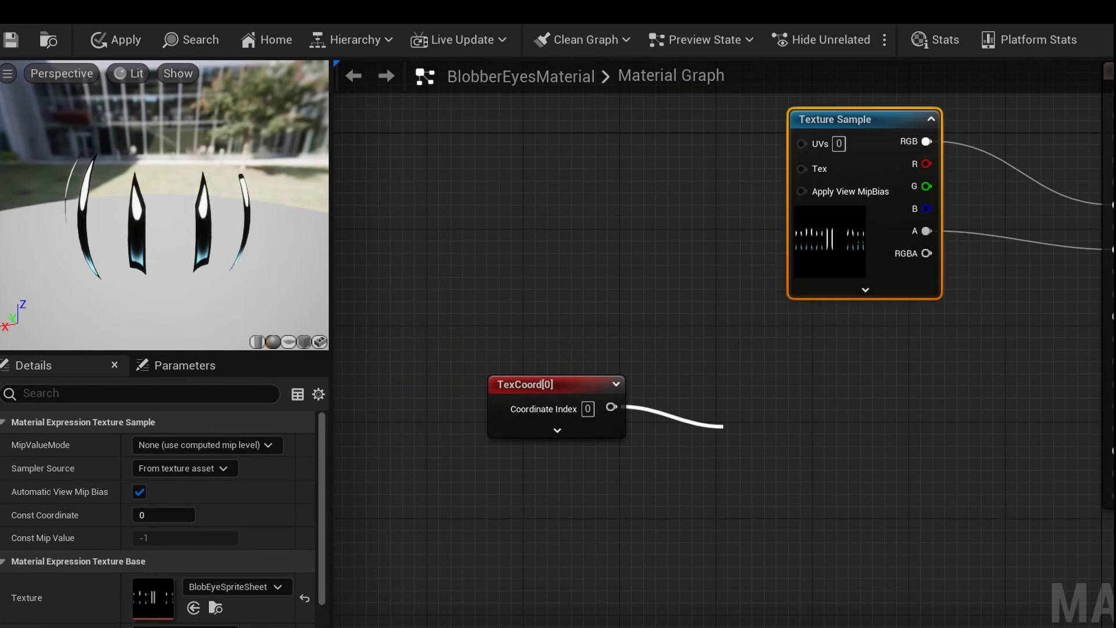
right_click_drag(750, 453, 736, 385)
Add two Constant nodes, a Divide node and an AppendVector node
left_click(549, 437)
key("ctrl+d")
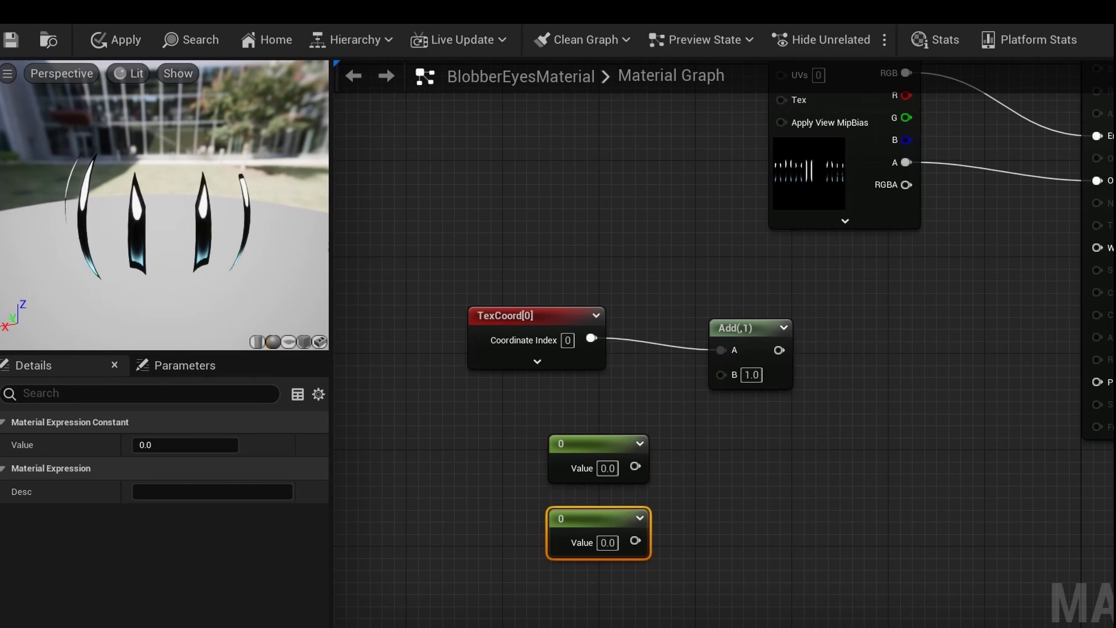
right_click(735, 448)
type("div")
key("Return")
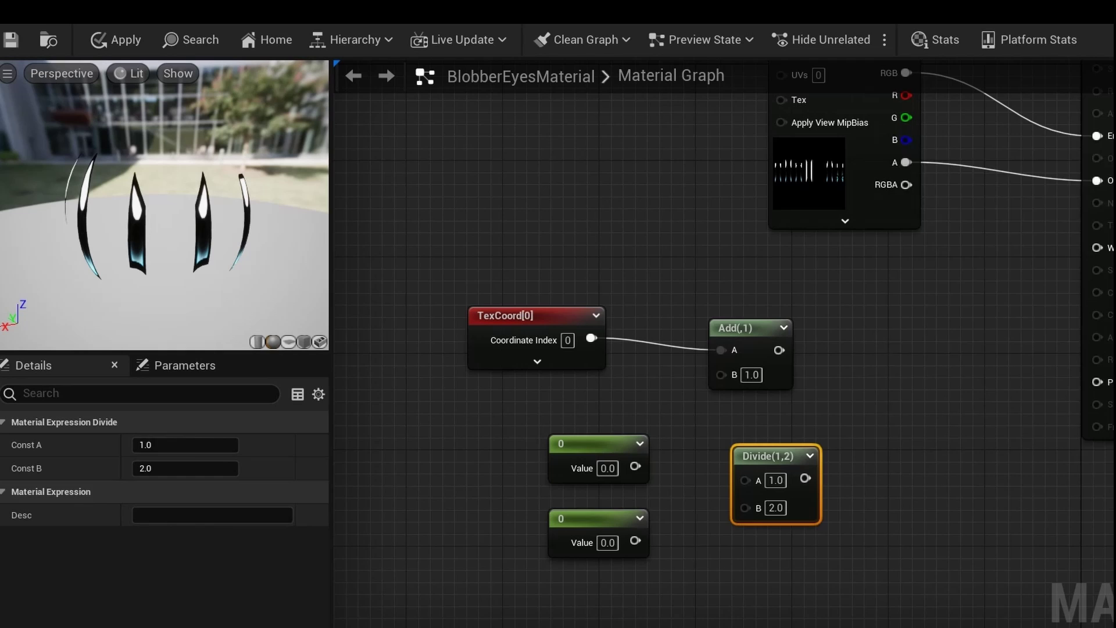
right_click(921, 102)
type("appen")
left_click(968, 275)
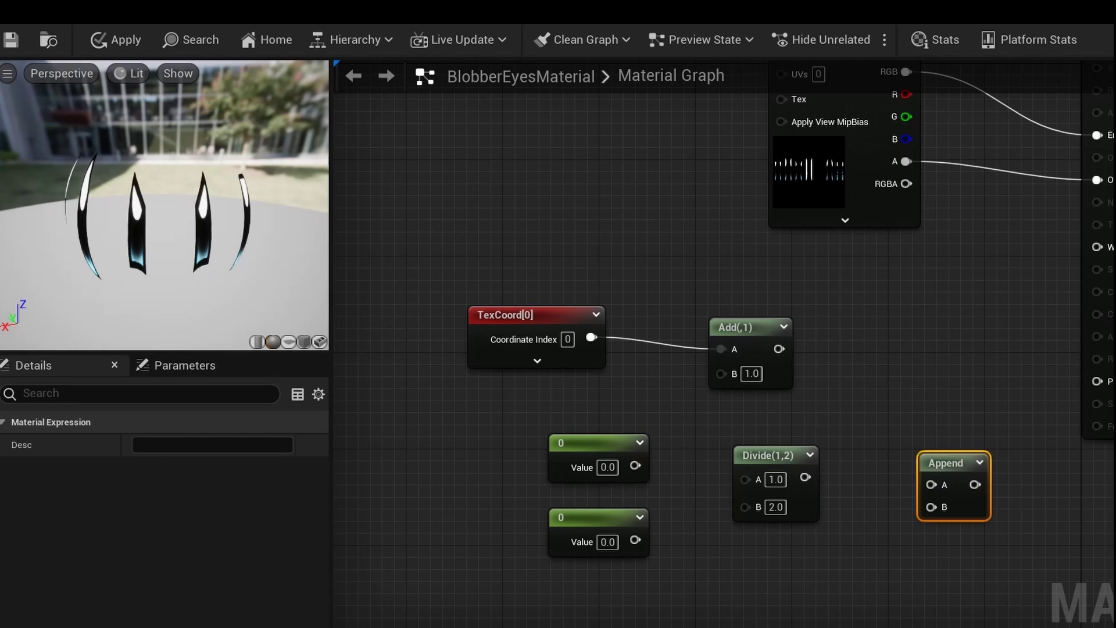
scroll(953, 465, "up", 1)
Make the upper Constant an Index parameter and wire Index/7, appended with 0, into Add
right_click(567, 397)
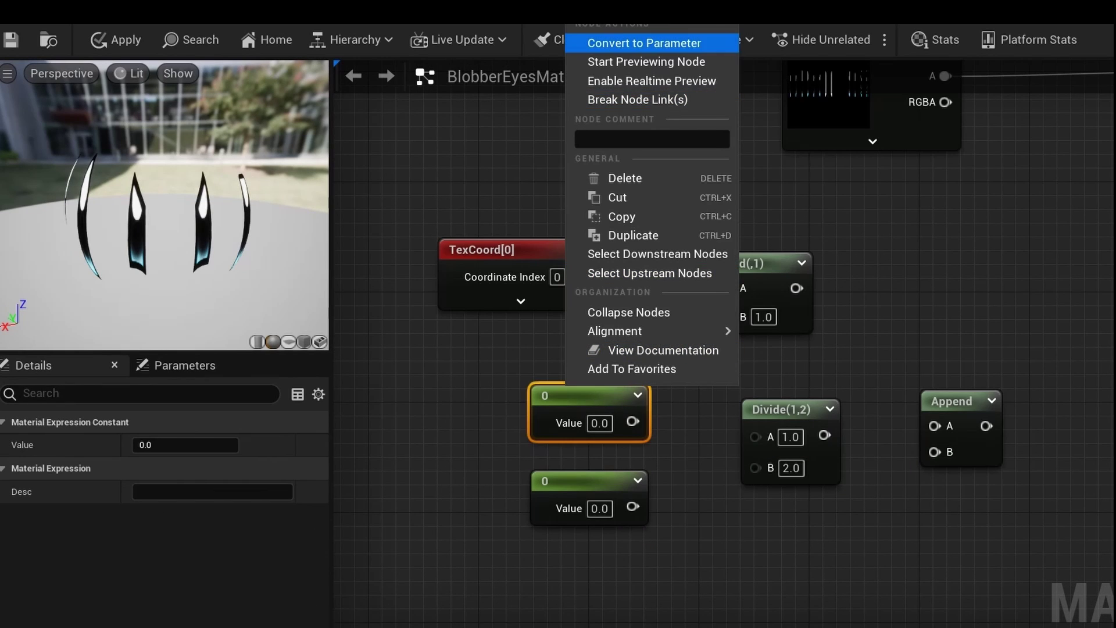
left_click(644, 43)
type("Inde")
type("x")
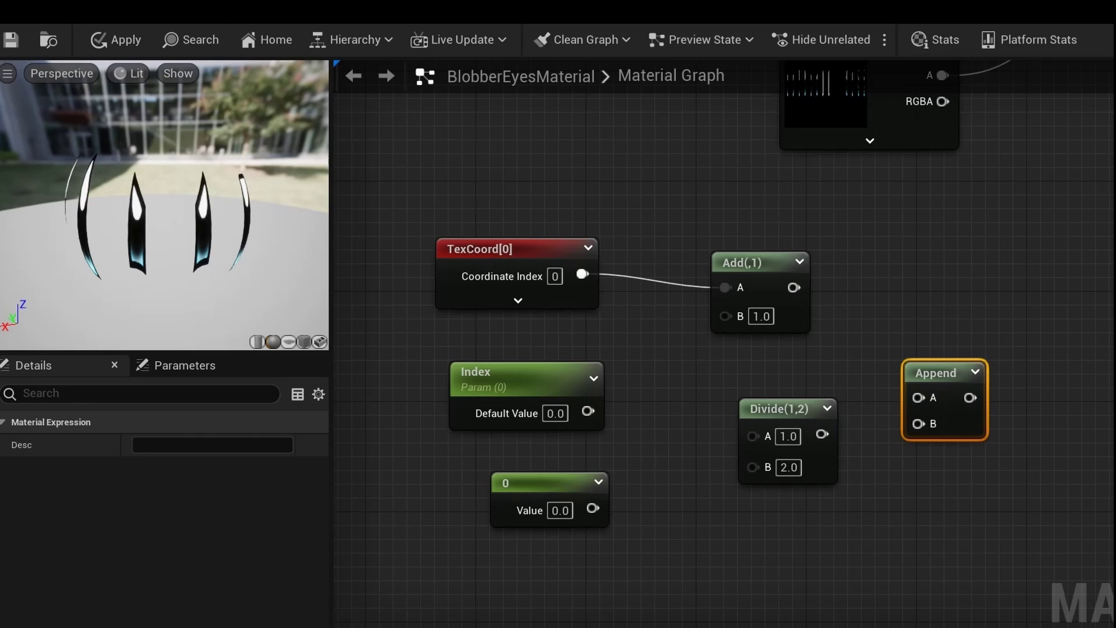
left_click_drag(587, 411, 593, 509)
left_click_drag(749, 263, 929, 255)
left_click_drag(970, 398, 909, 298)
left_click_drag(935, 372, 840, 385)
key("shift+a")
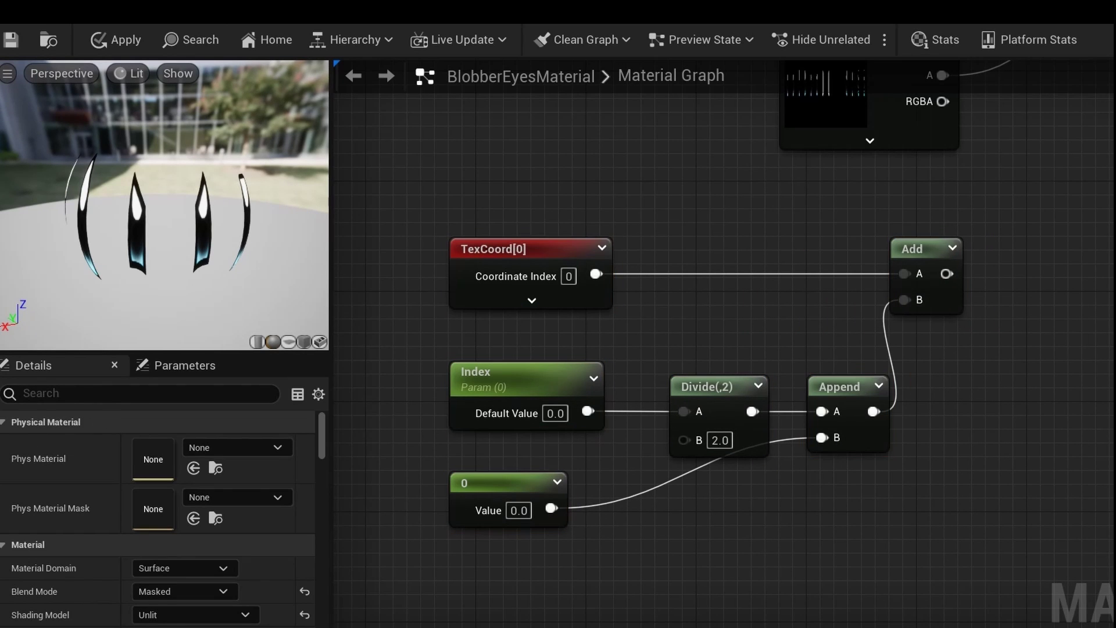
left_click(719, 440)
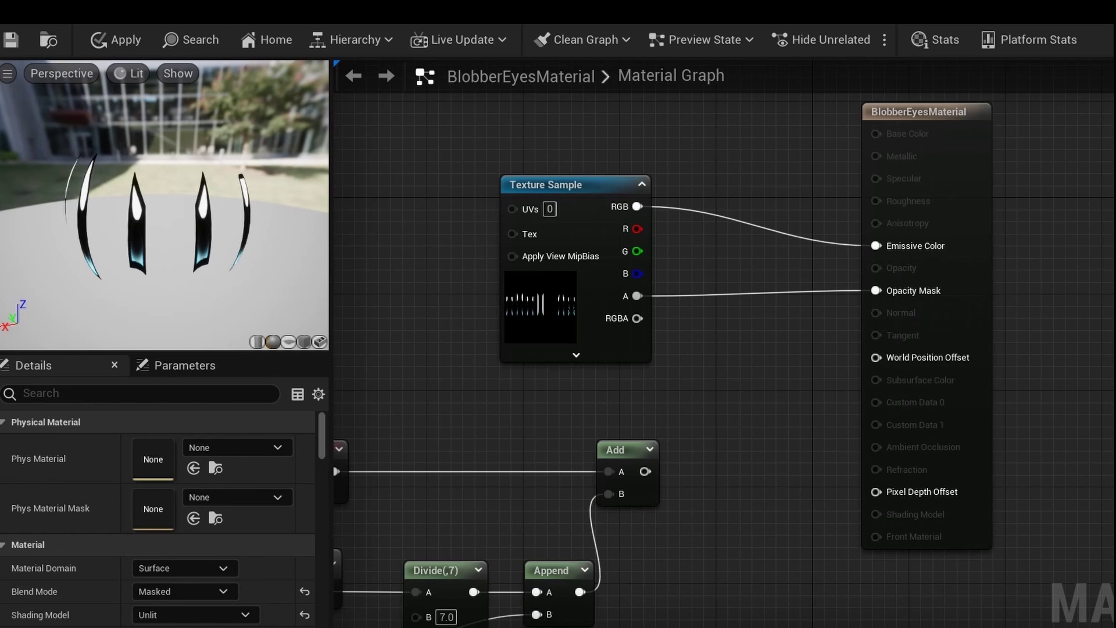
Set Num Customized UVs to 1 and wire the Add result into Customized UV0
left_click(918, 112)
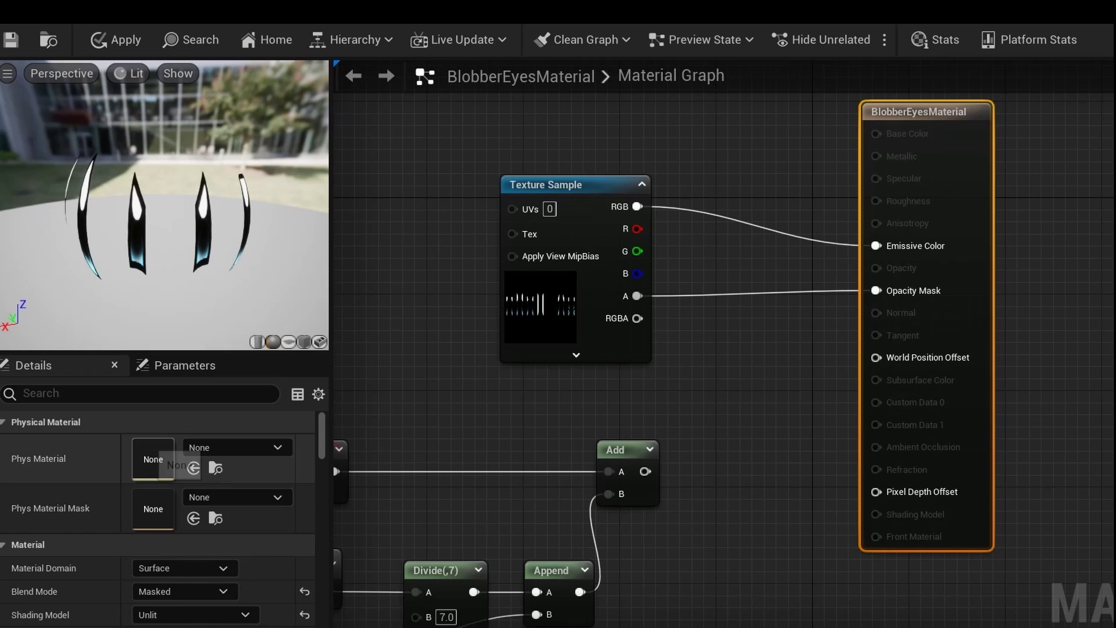
type("cus")
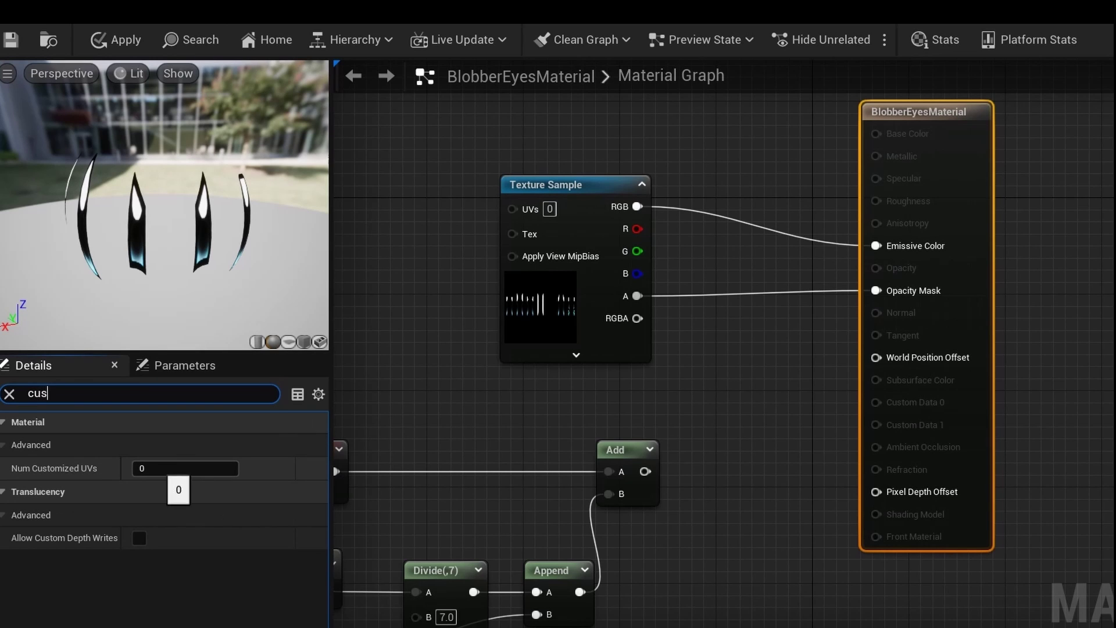
type("1")
key("Return")
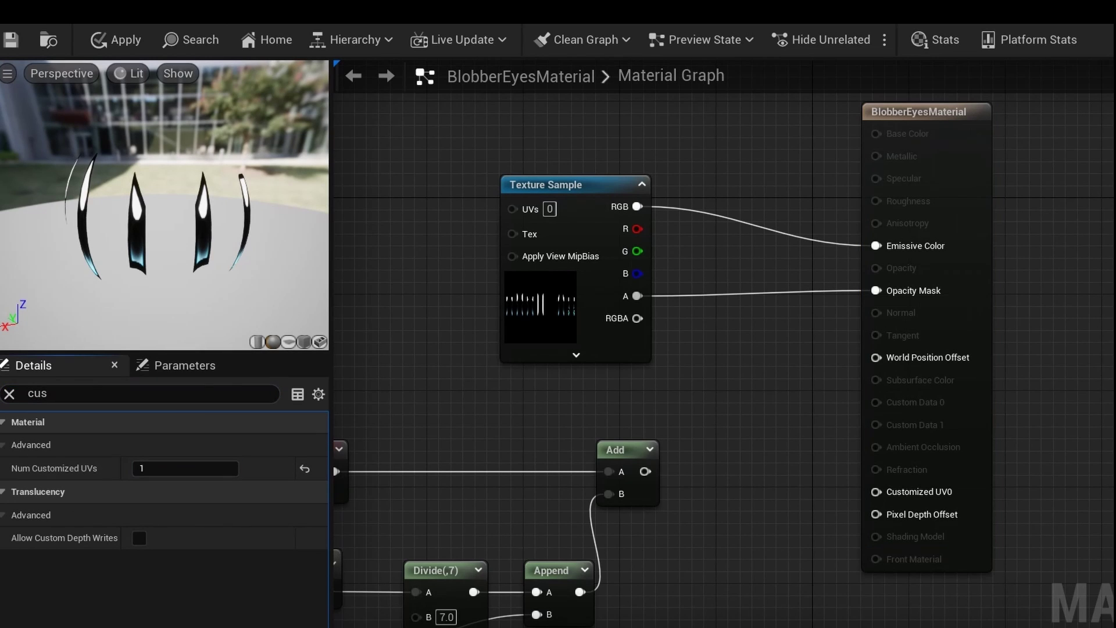
scroll(543, 391, "up", 1)
left_click_drag(543, 391, 806, 423)
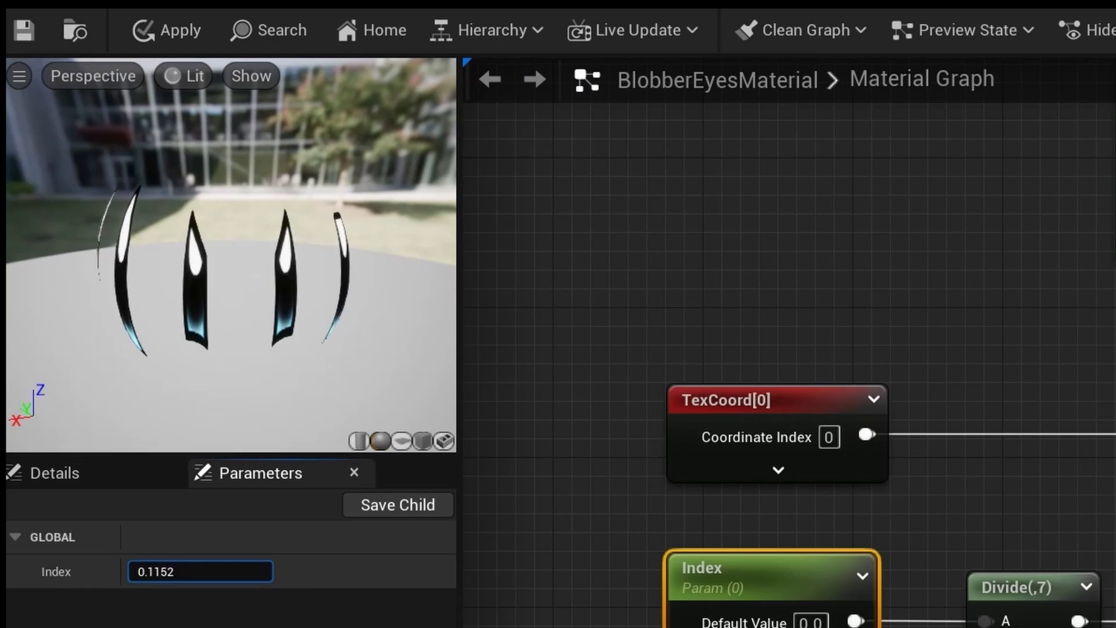
Test the Index parameter at 1.0 and 3.0 to confirm the eye frame switches
left_click(175, 571)
type("1")
key("Return")
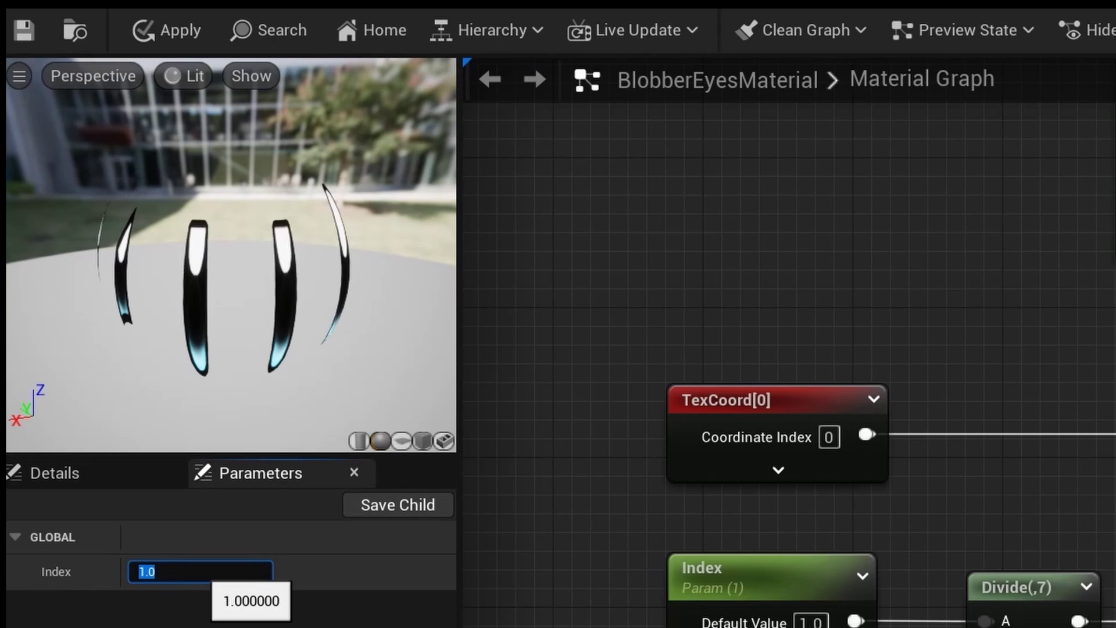
type("3")
key("Return")
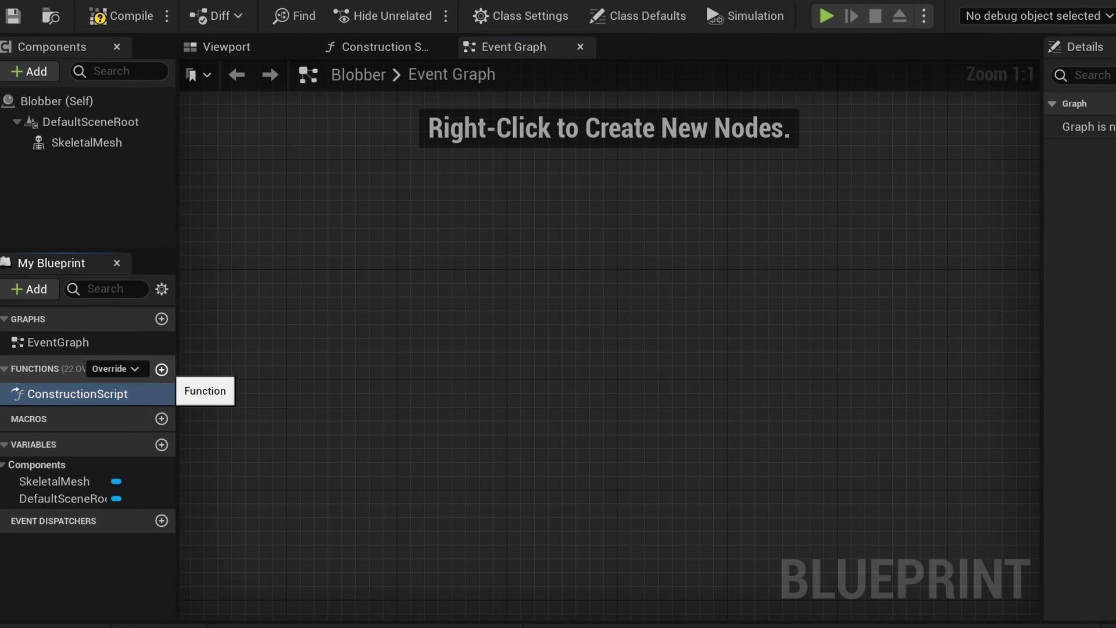
Add two new functions named EyeChange and MouthChange to the Blobber Blueprint
left_click(161, 369)
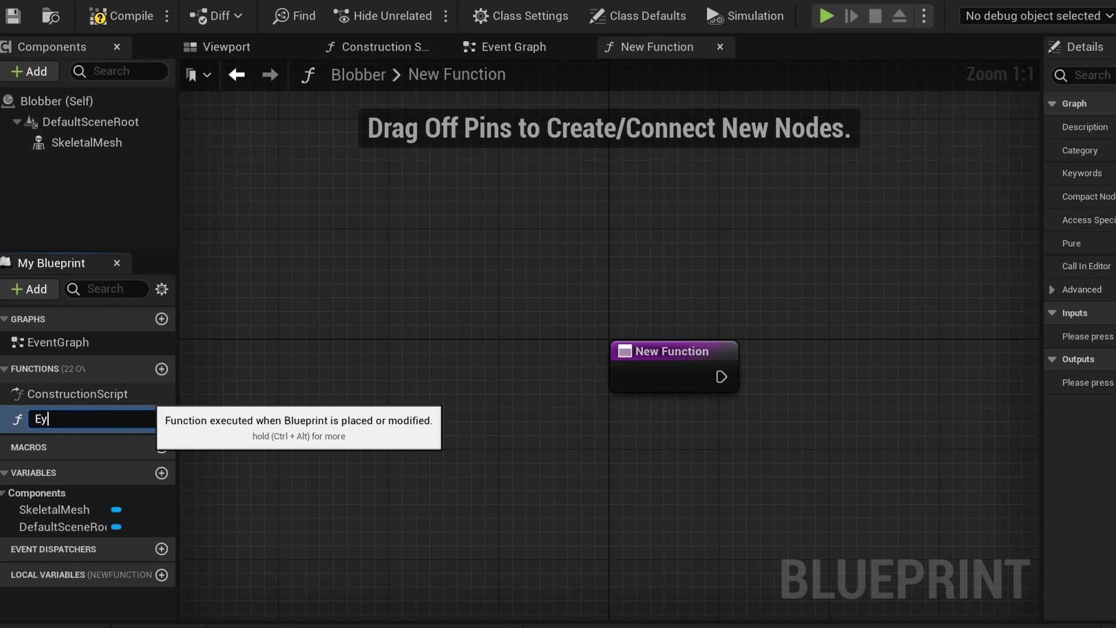
left_click(161, 369)
type("Mouth")
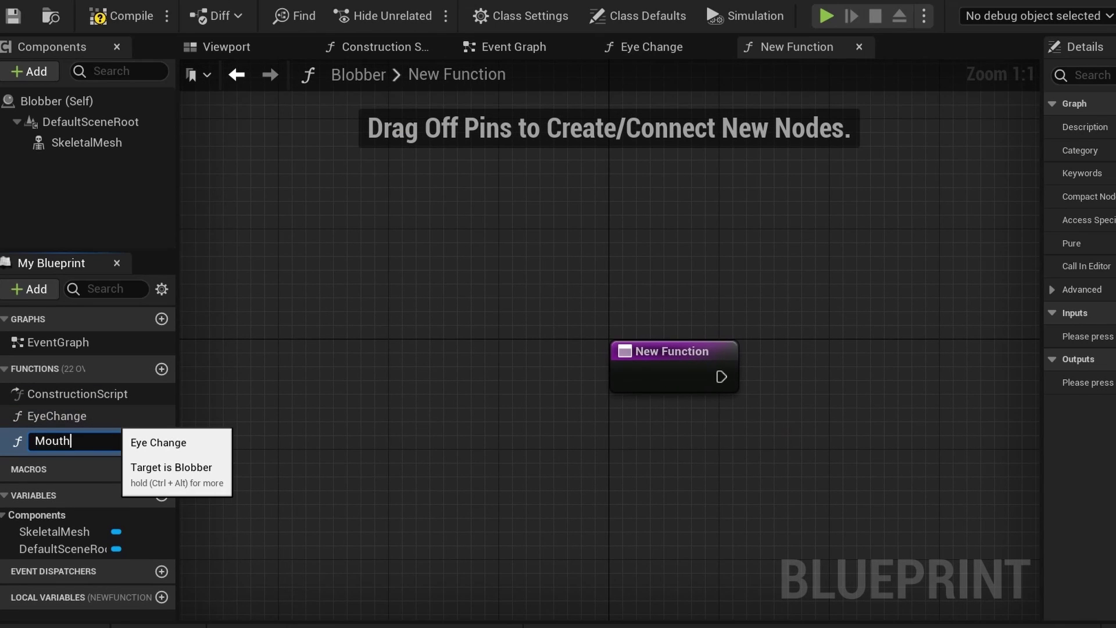
type("Change")
key("Return")
Give the Eye Change function an Integer input parameter
double_click(56, 415)
left_click(1110, 357)
left_click(1110, 381)
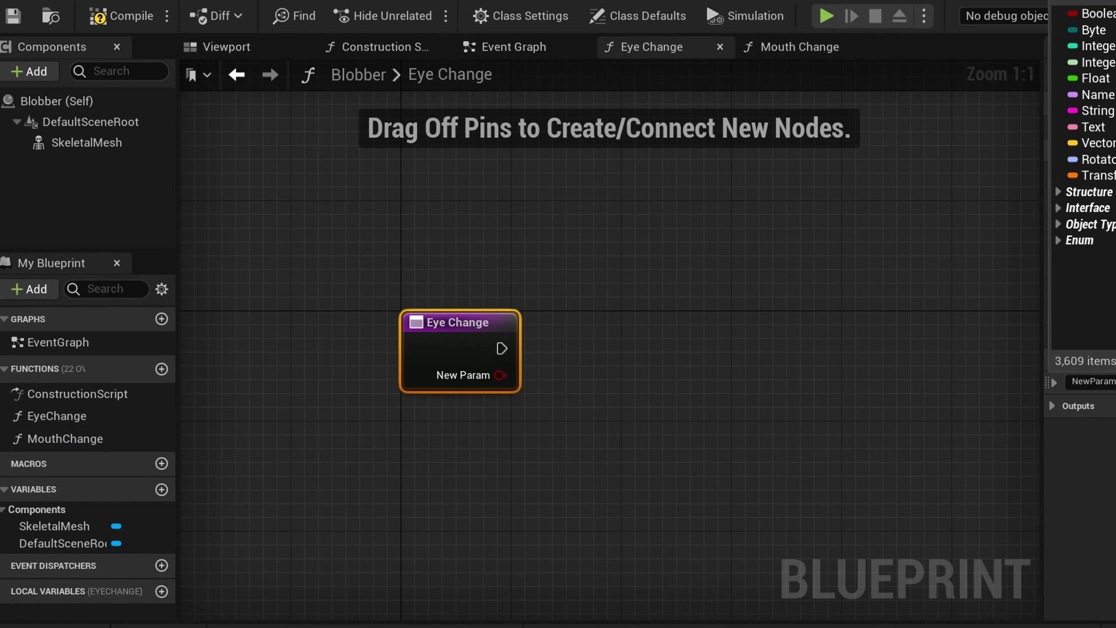
left_click(1096, 46)
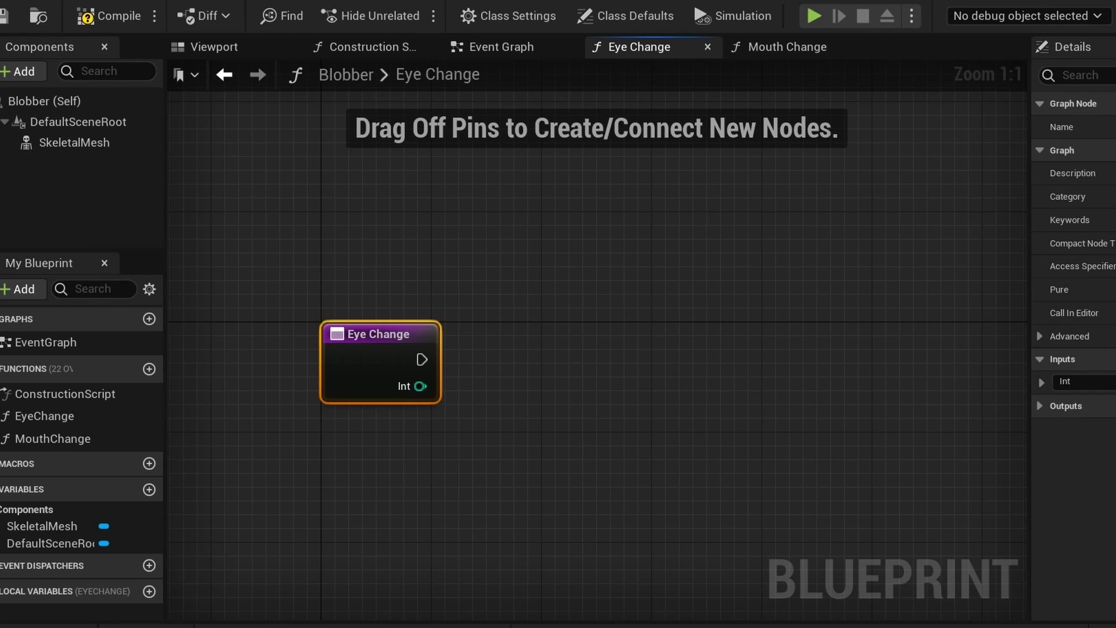
Create a dynamic material instance of BlobberEyesMaterial on the Skeletal Mesh
left_click_drag(74, 143, 372, 212)
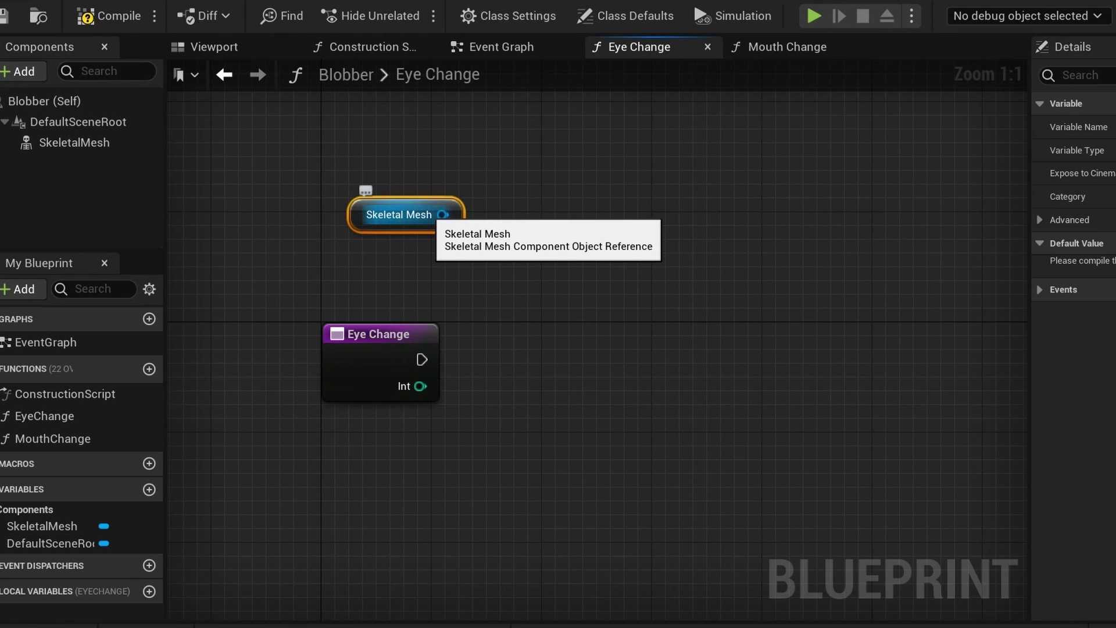
left_click_drag(442, 215, 591, 319)
type("create dyn")
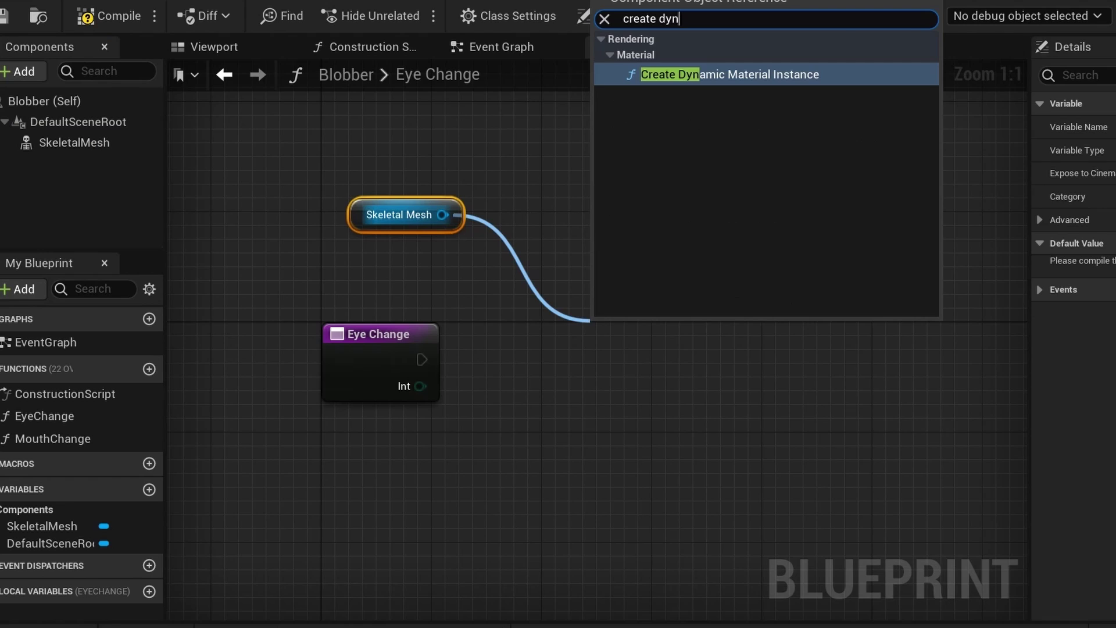
key("Return")
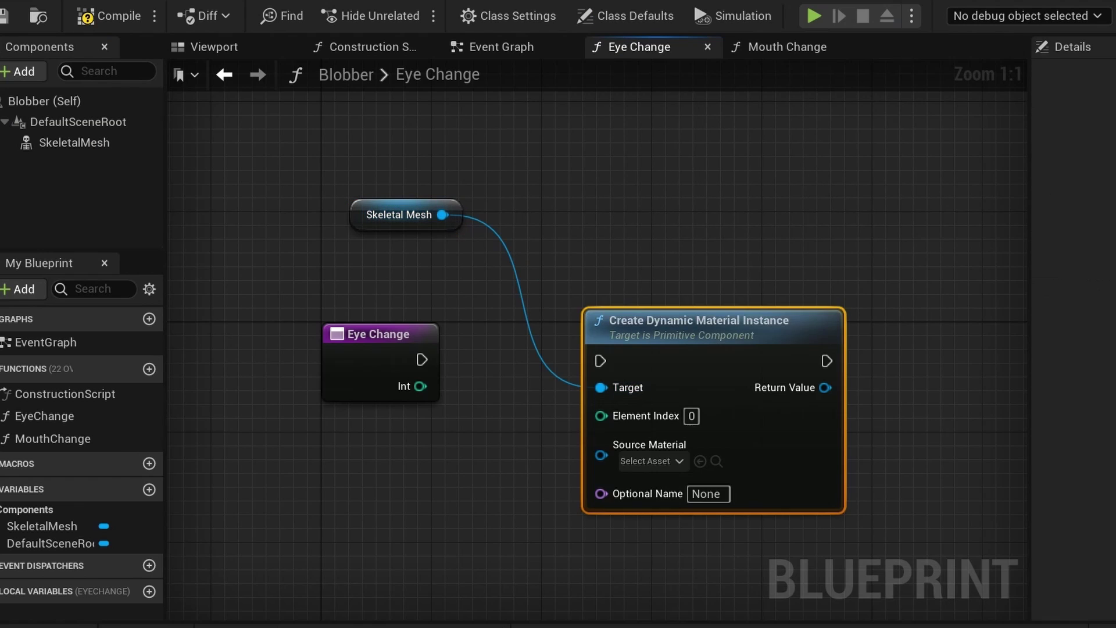
left_click(651, 424)
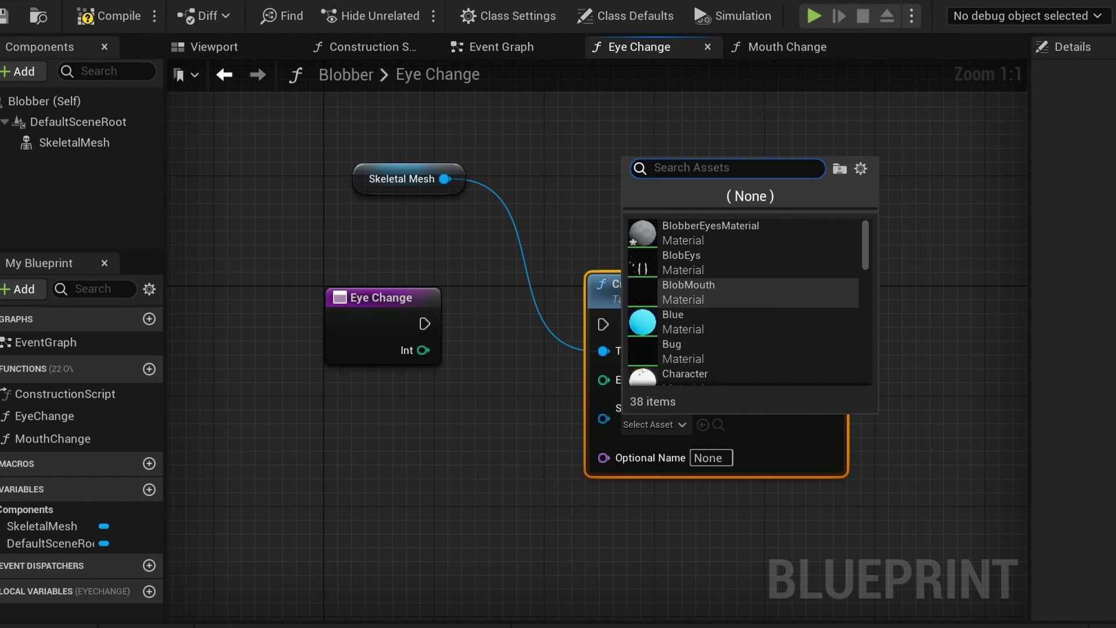
left_click(681, 262)
left_click(645, 425)
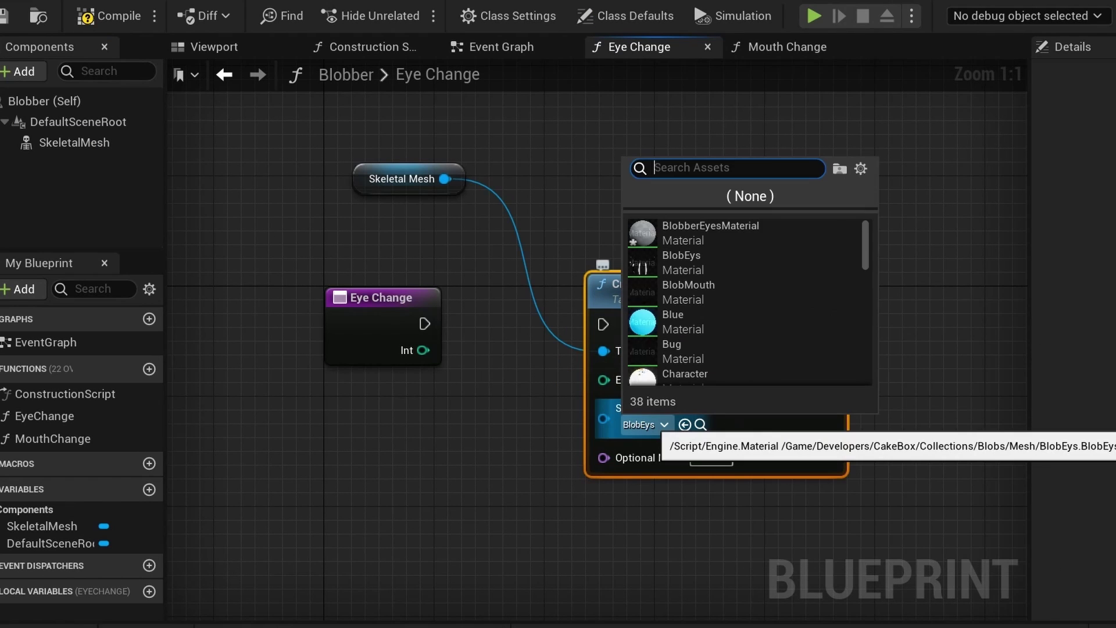
type("blobber")
left_click(697, 230)
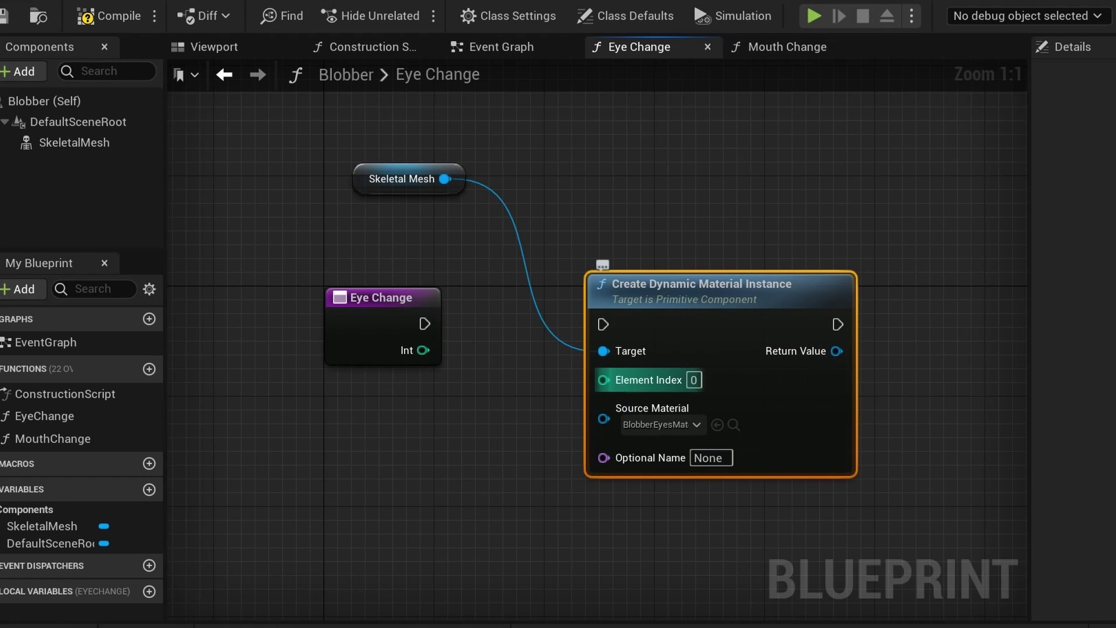
Chain a Set Scalar Parameter Value node after Eye Change, its Value driven by Int
left_click_drag(603, 324, 424, 323)
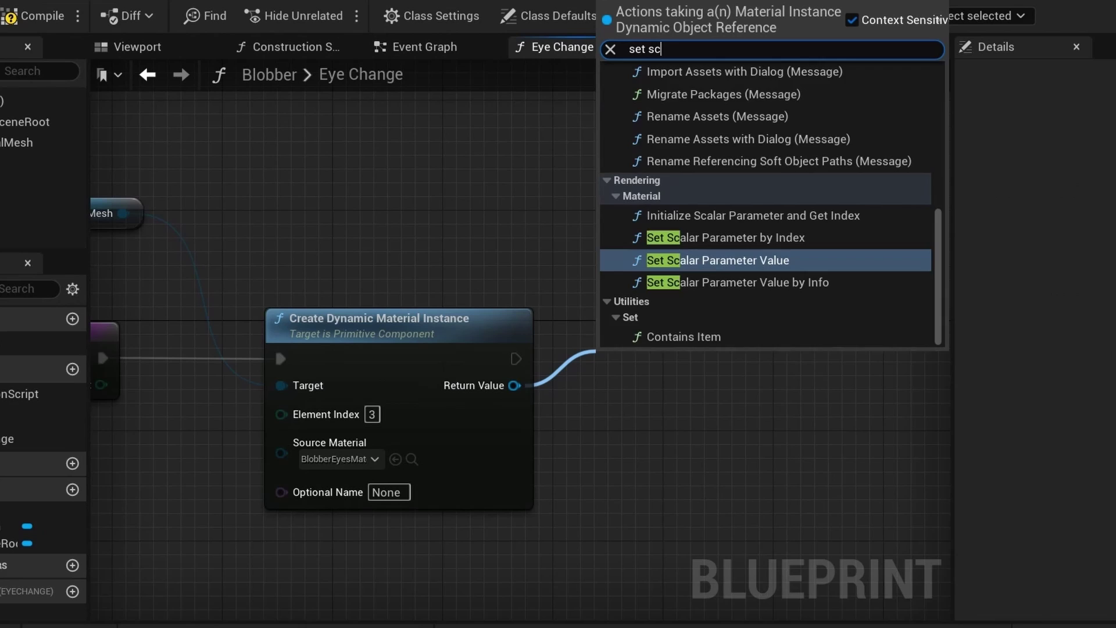
type("al")
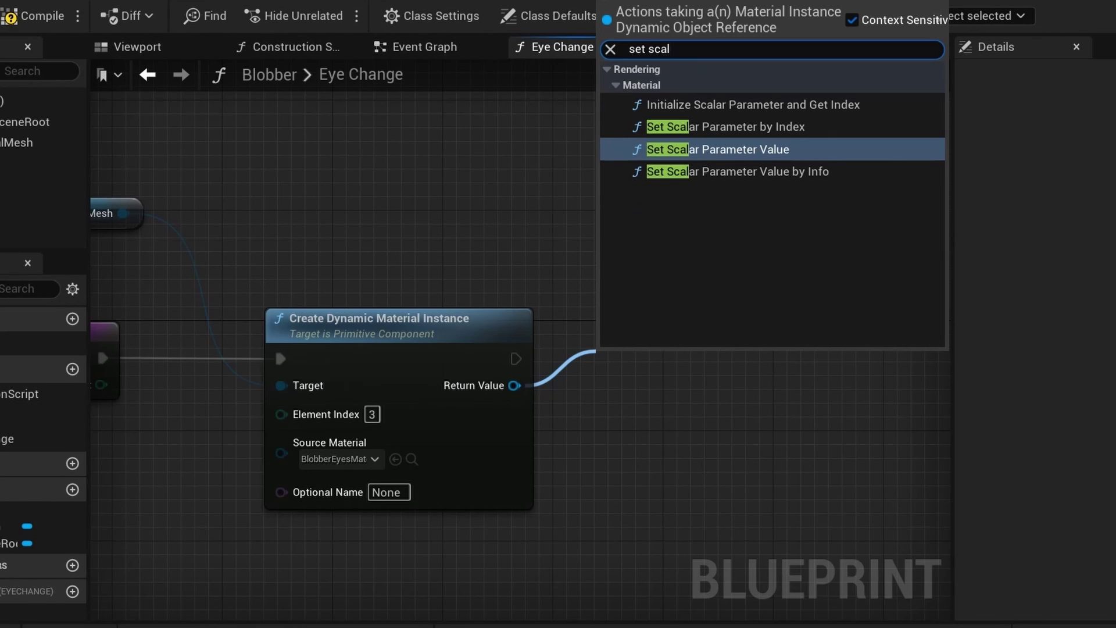
left_click(872, 150)
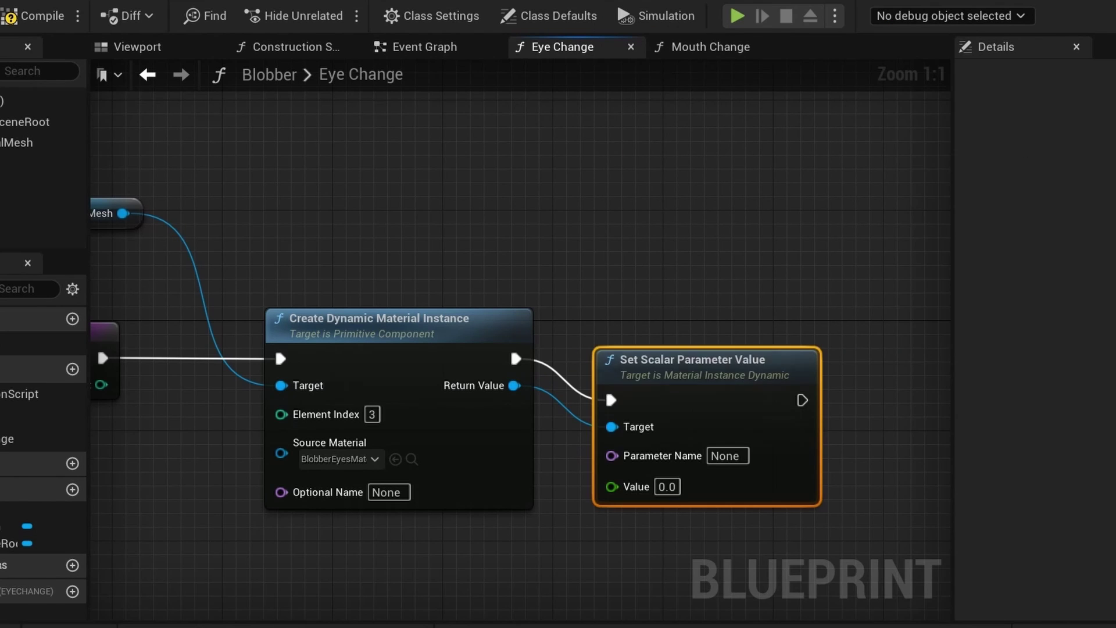
left_click_drag(689, 404, 715, 251)
right_click_drag(639, 331, 706, 331)
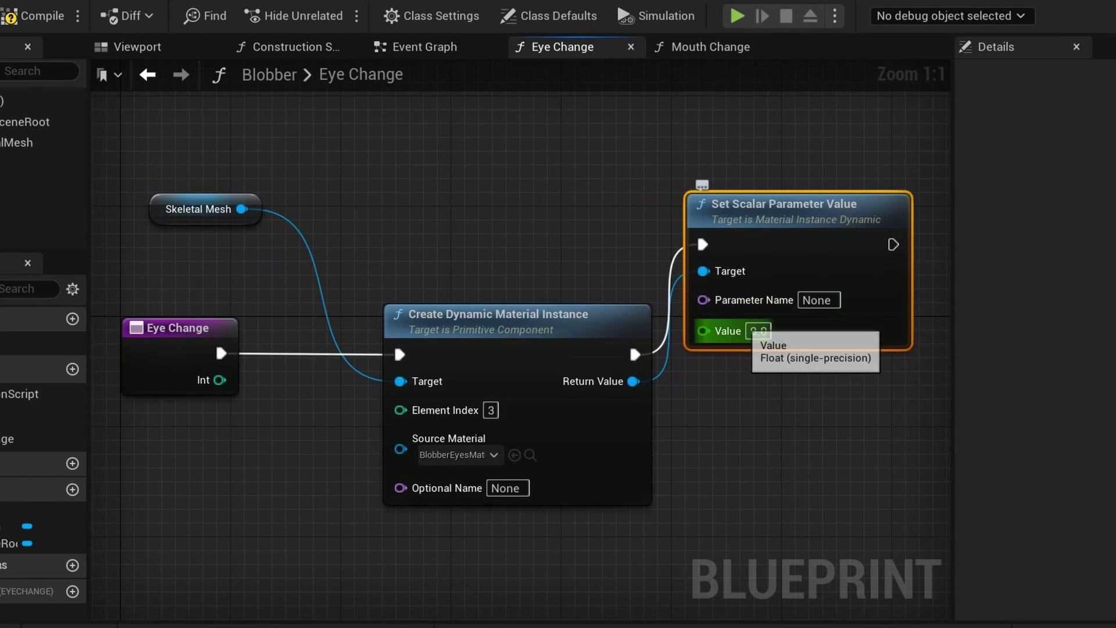
left_click_drag(703, 331, 201, 379)
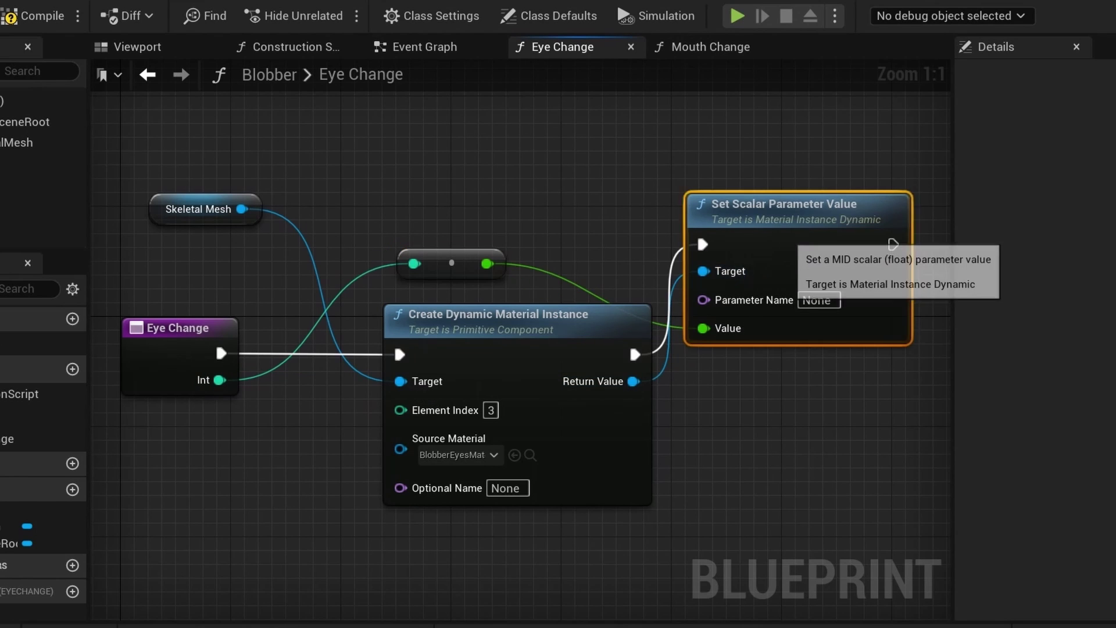
left_click_drag(778, 245, 806, 234)
right_click_drag(806, 234, 712, 244)
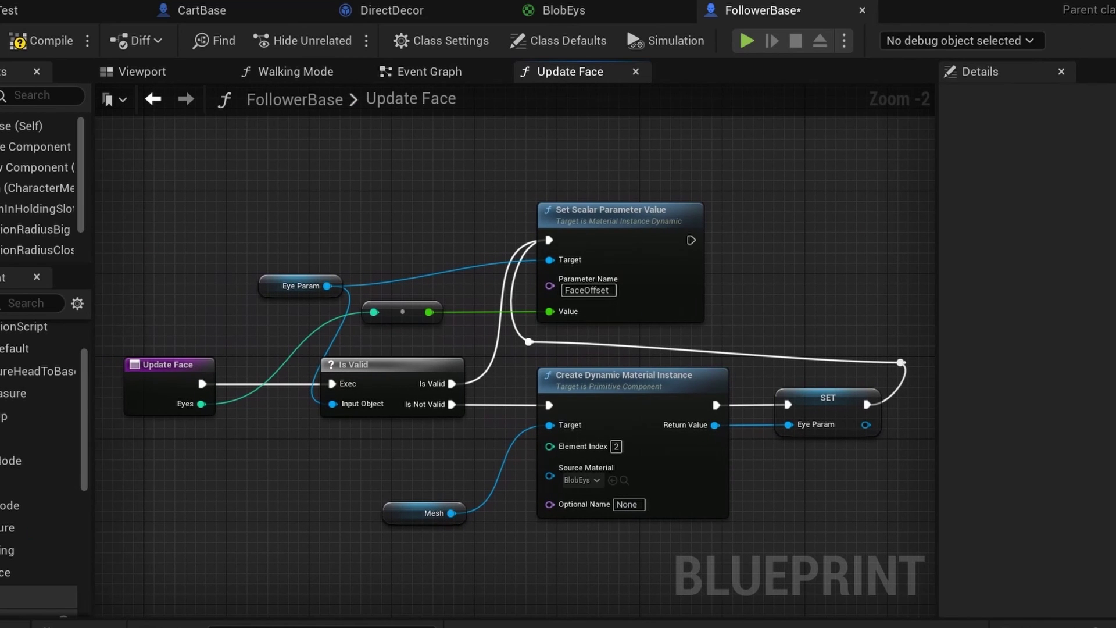
Inspect the Is Valid check in FollowerBase's Update Face function
left_click(395, 375)
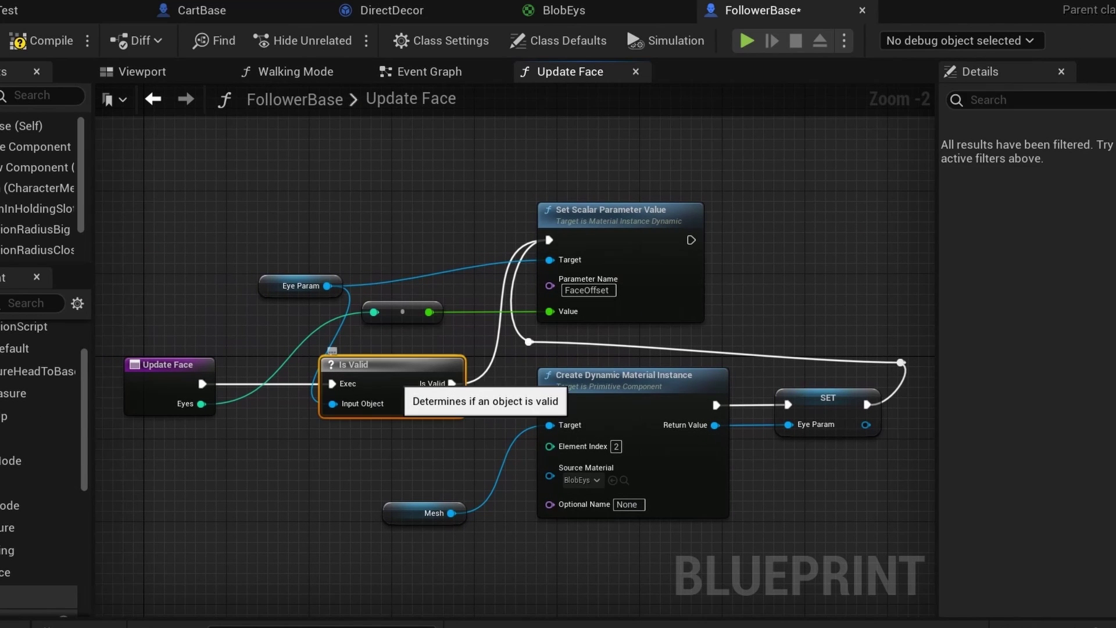
key("Escape")
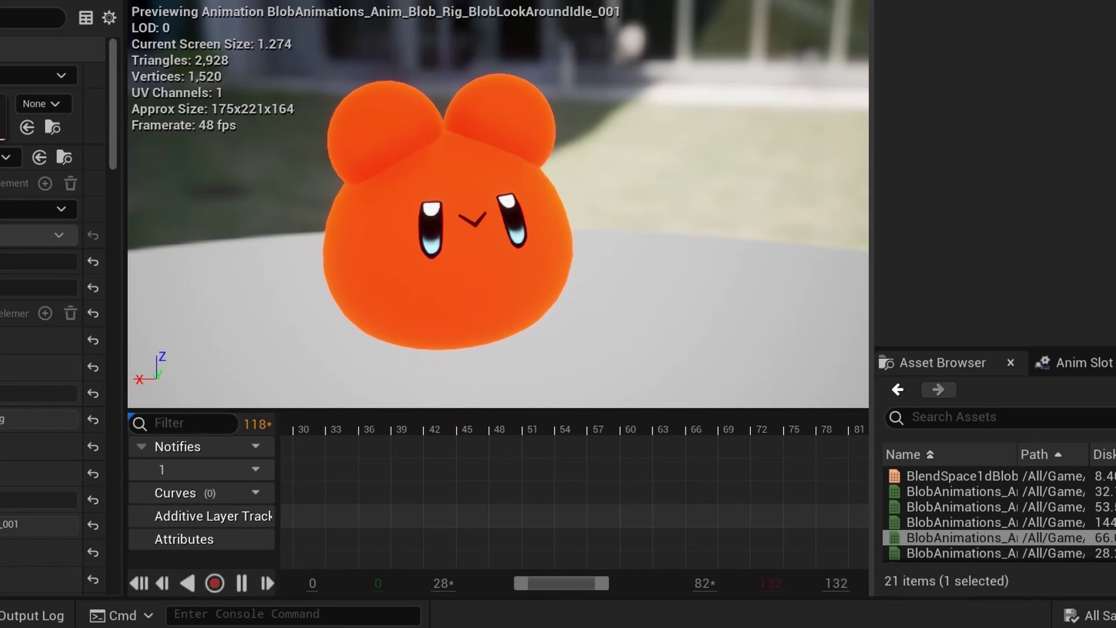
Scrub to frame 46 and add a new notify named EyesHappy on the Notifies track
left_click_drag(370, 427, 468, 427)
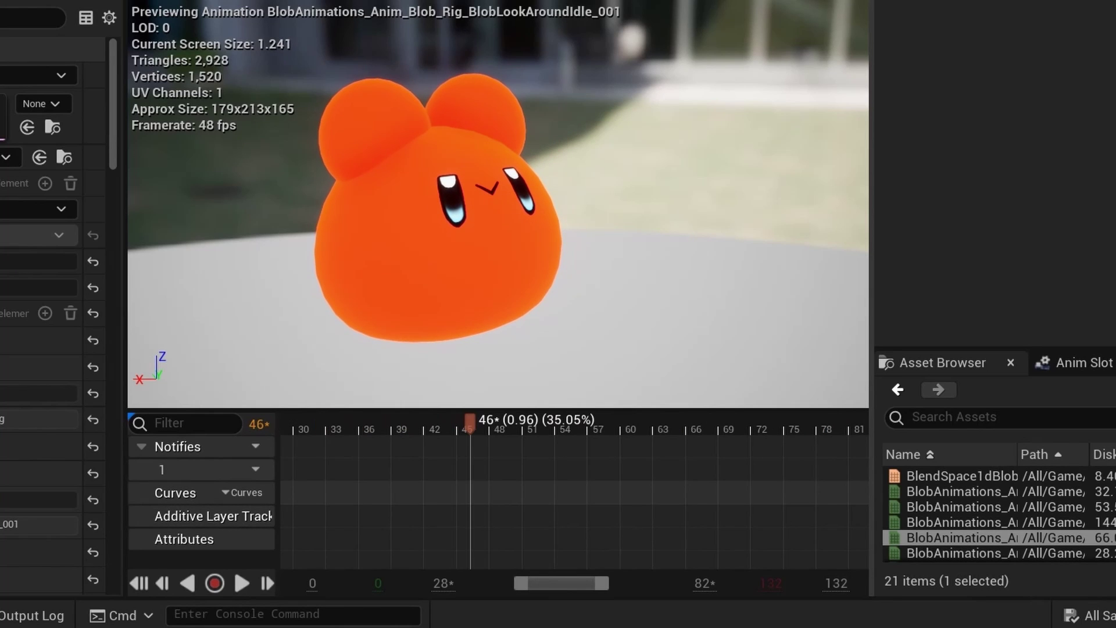
right_click(496, 472)
mouse_move(576, 512)
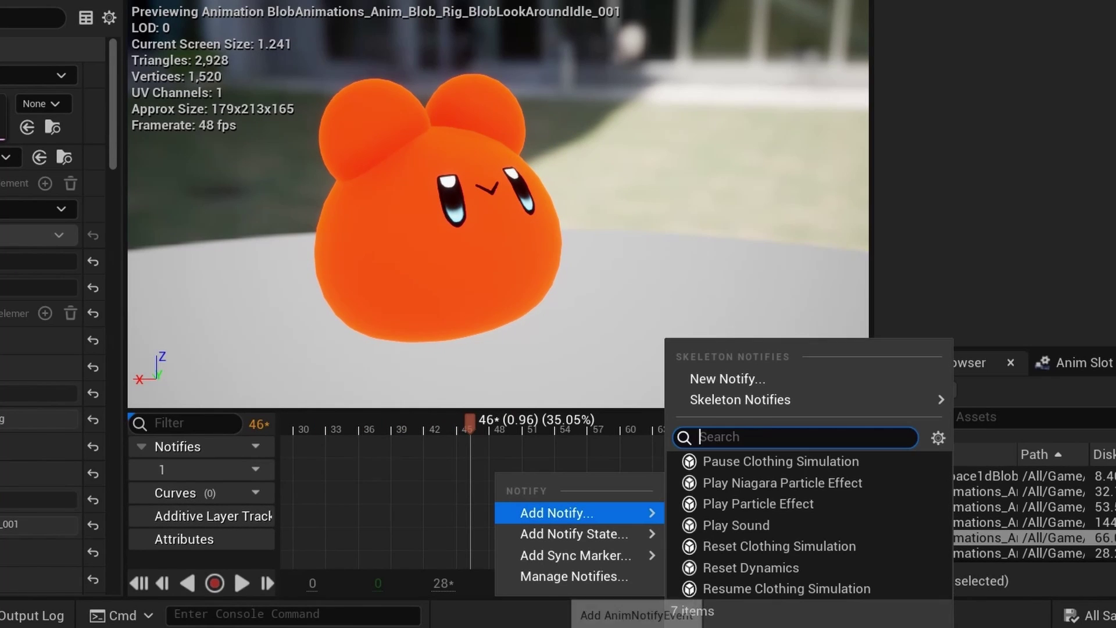
left_click(727, 379)
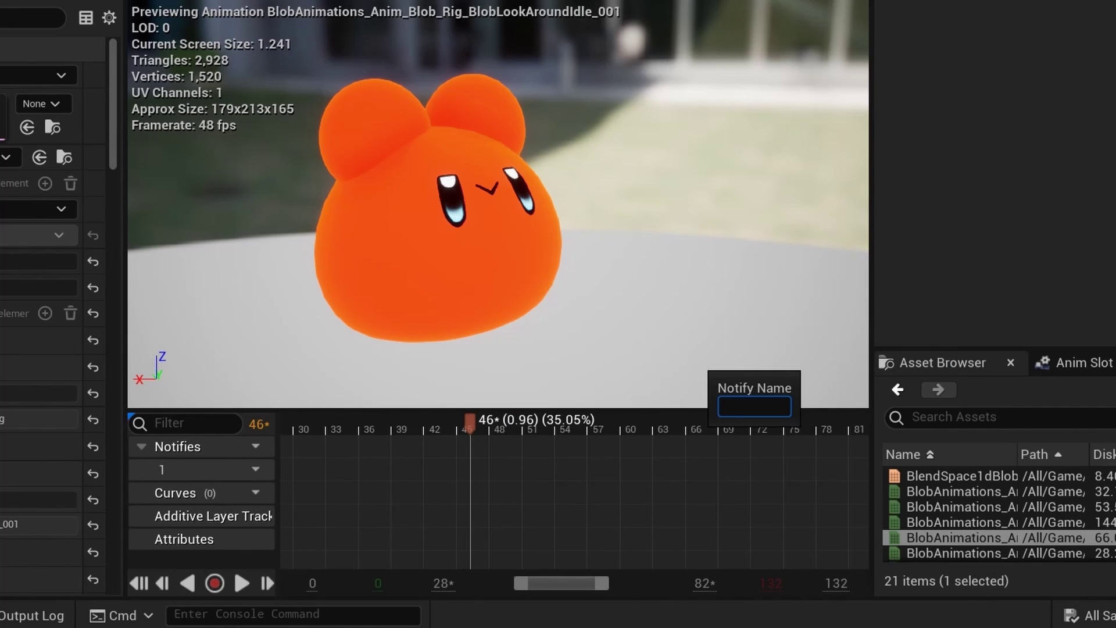
type("ppy")
key("Return")
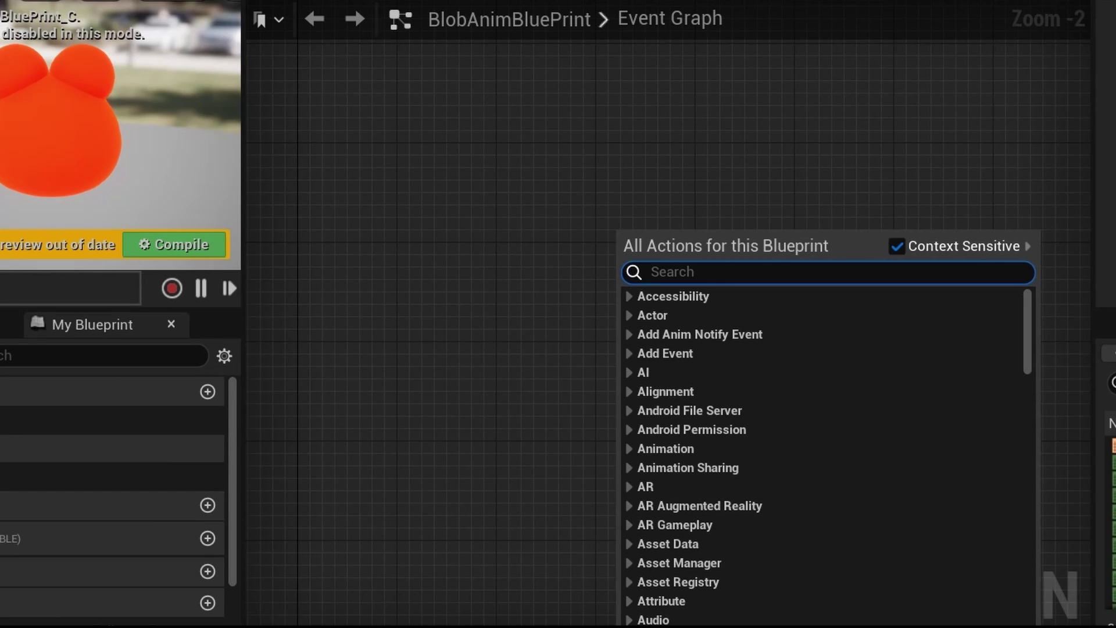
Add an Event AnimNotify_MouthNormal node to BlobAnimBlueprint's Event Graph
type("mouth norm")
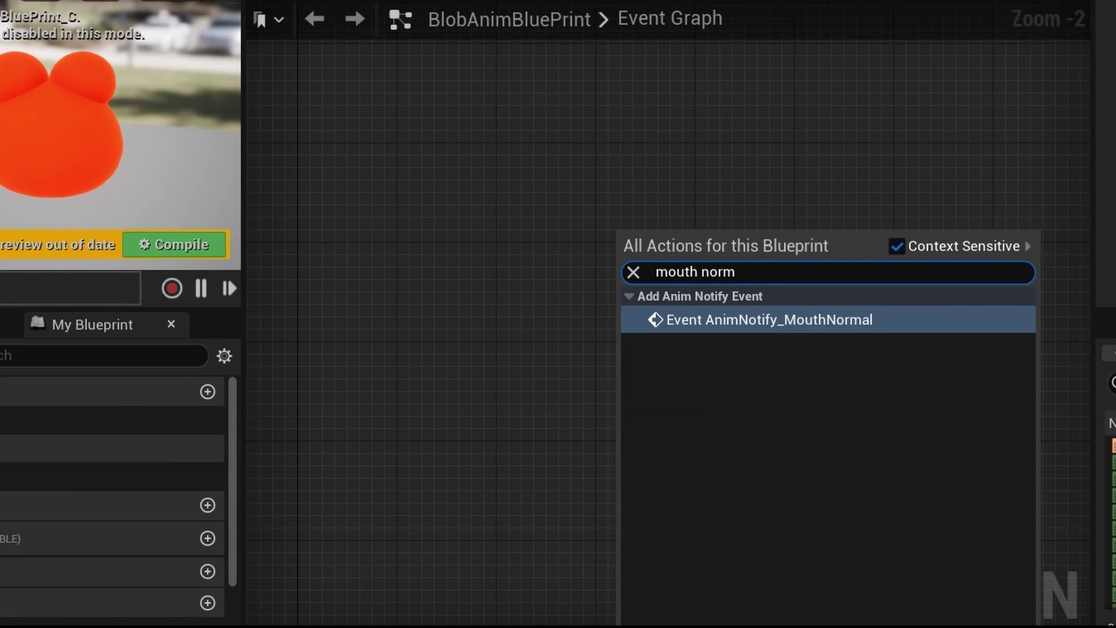
key("Return")
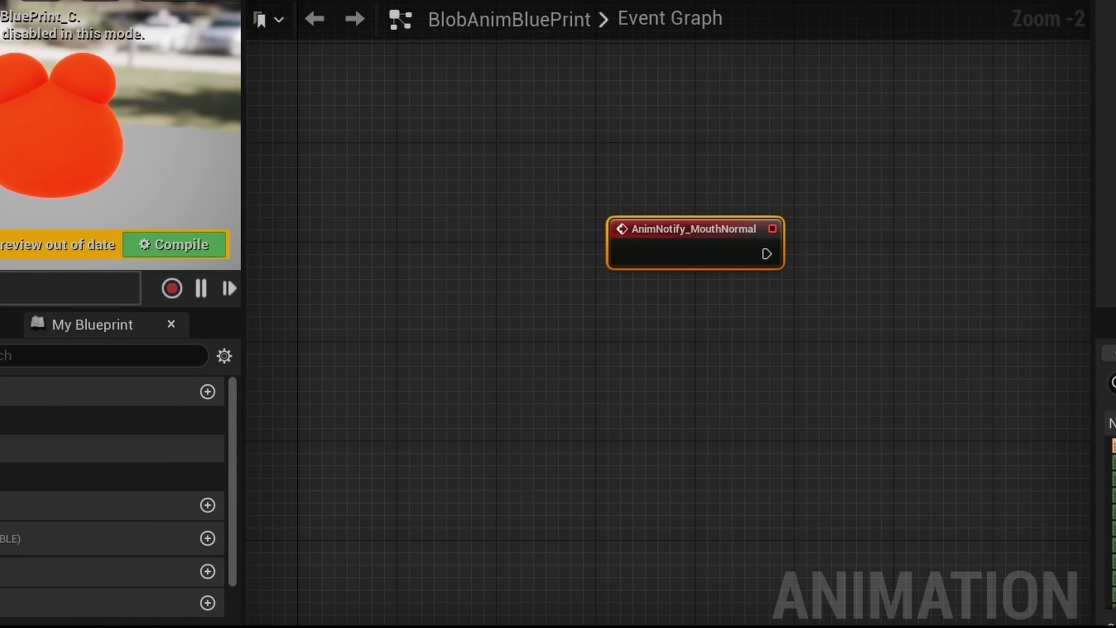
scroll(598, 337, "up", 2)
Get Follower Base, call Update Face on it, and run it from the MouthNormal event
left_click_drag(136, 564, 548, 145)
left_click(634, 170)
left_click_drag(667, 142, 711, 265)
type("update")
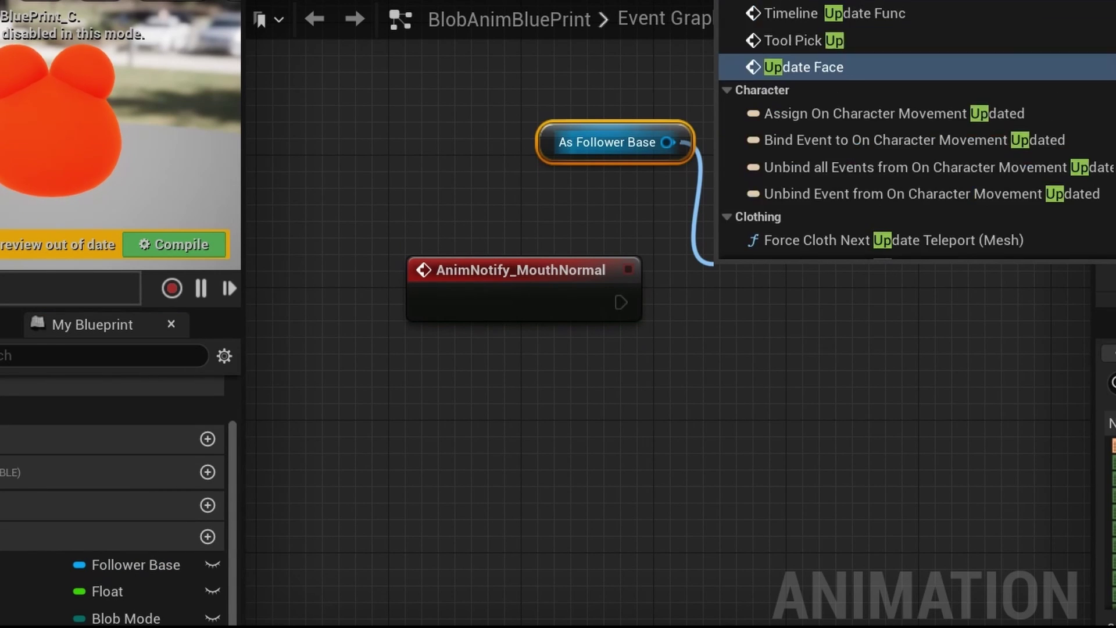
key("Return")
left_click_drag(621, 302, 724, 317)
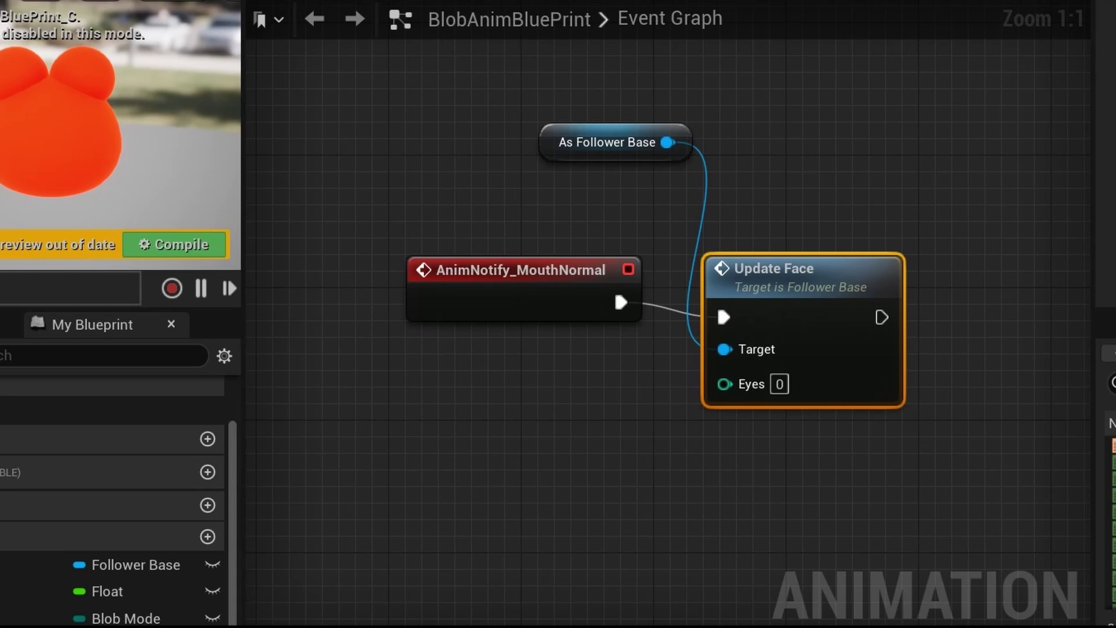